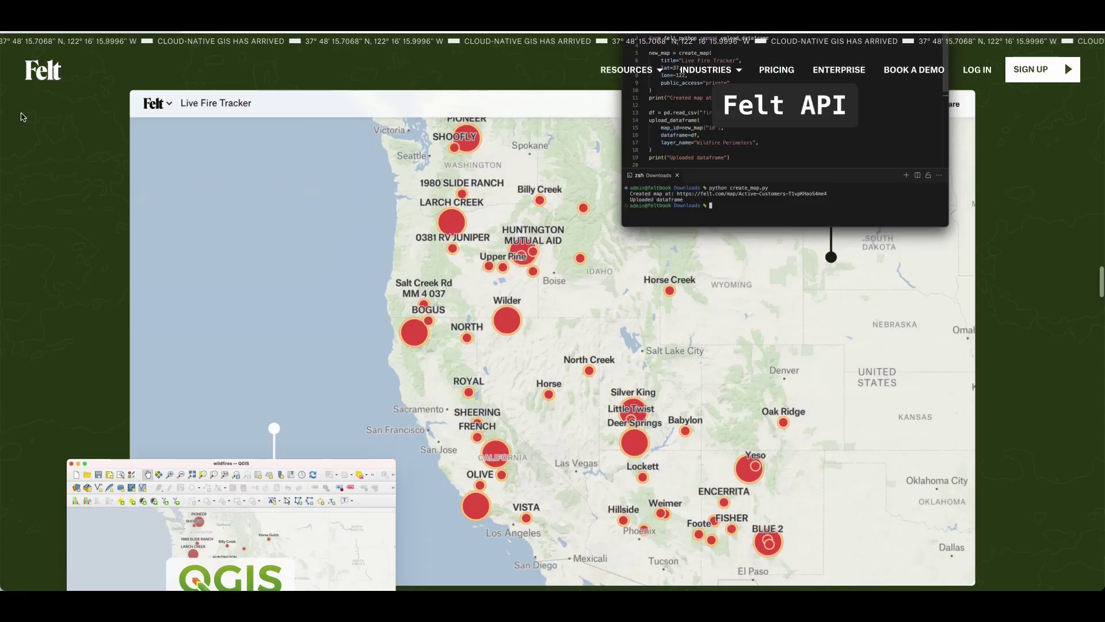
scroll(23, 117, down, 3)
scroll(23, 116, down, 2)
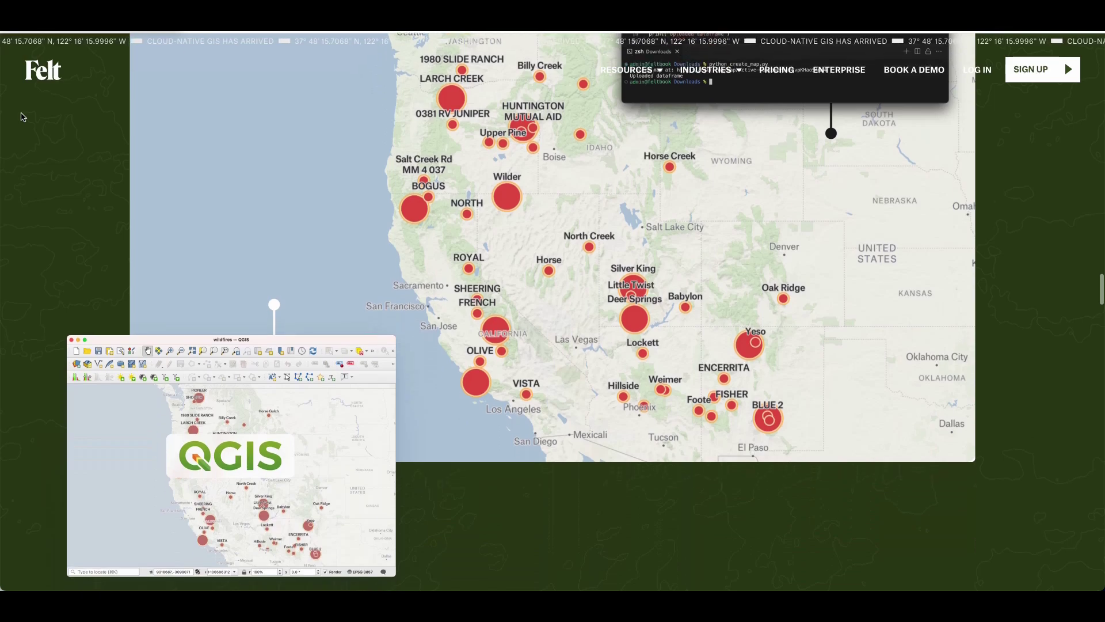
scroll(22, 116, down, 5)
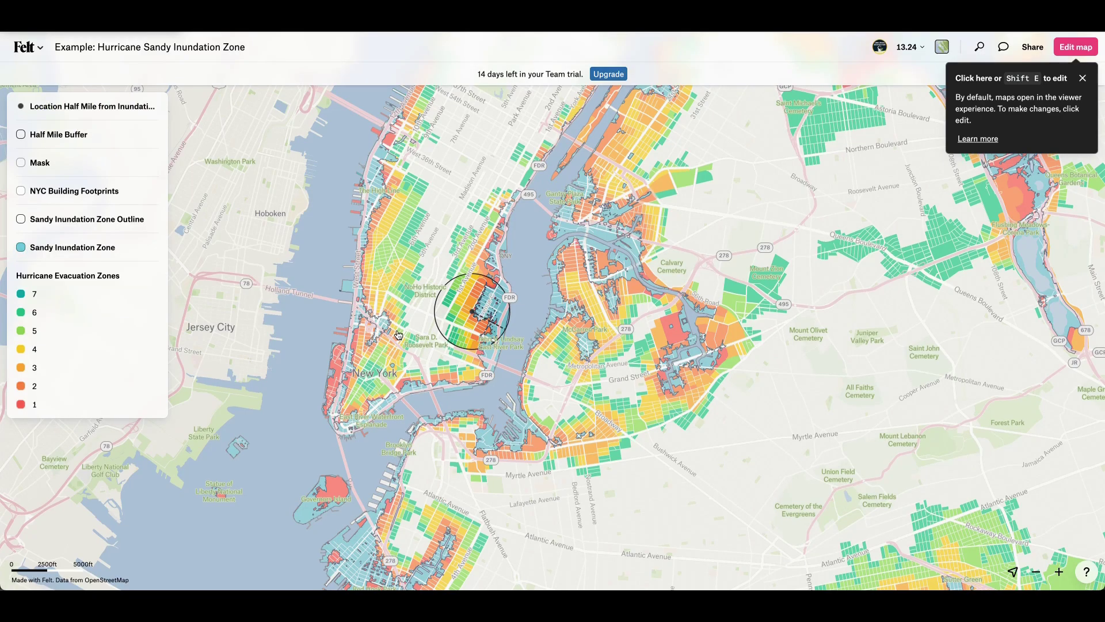
Step: Isolate evacuation zones 7, 6 and 4 one at a time in the legend, and show all zones again
scroll(398, 334, up, 5)
scroll(543, 345, up, 10)
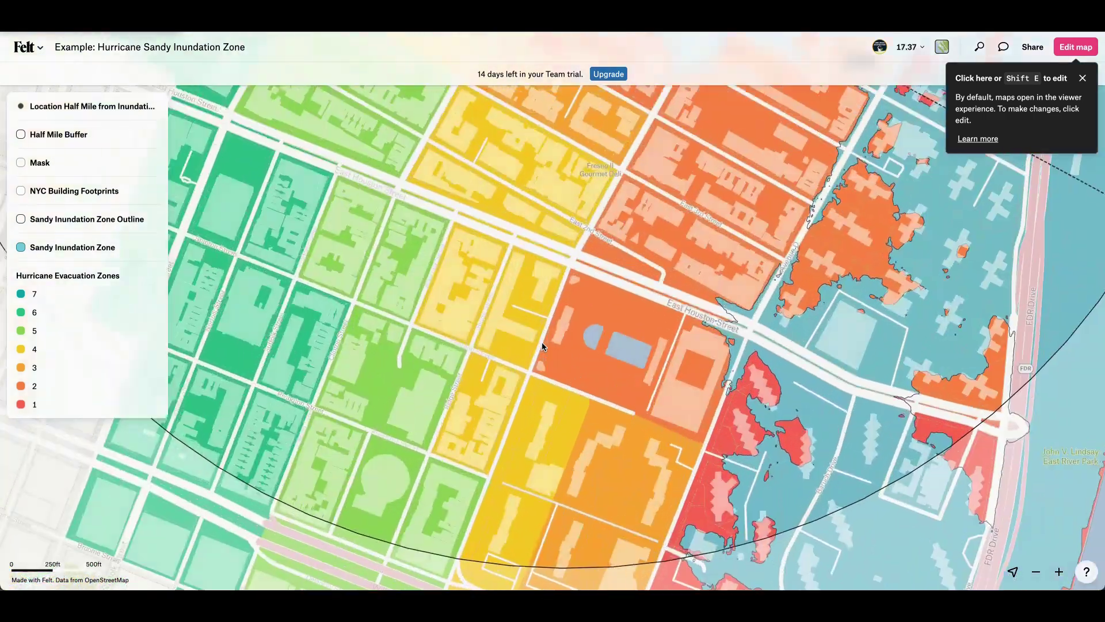
drag(741, 475, 494, 343)
scroll(492, 343, down, 1)
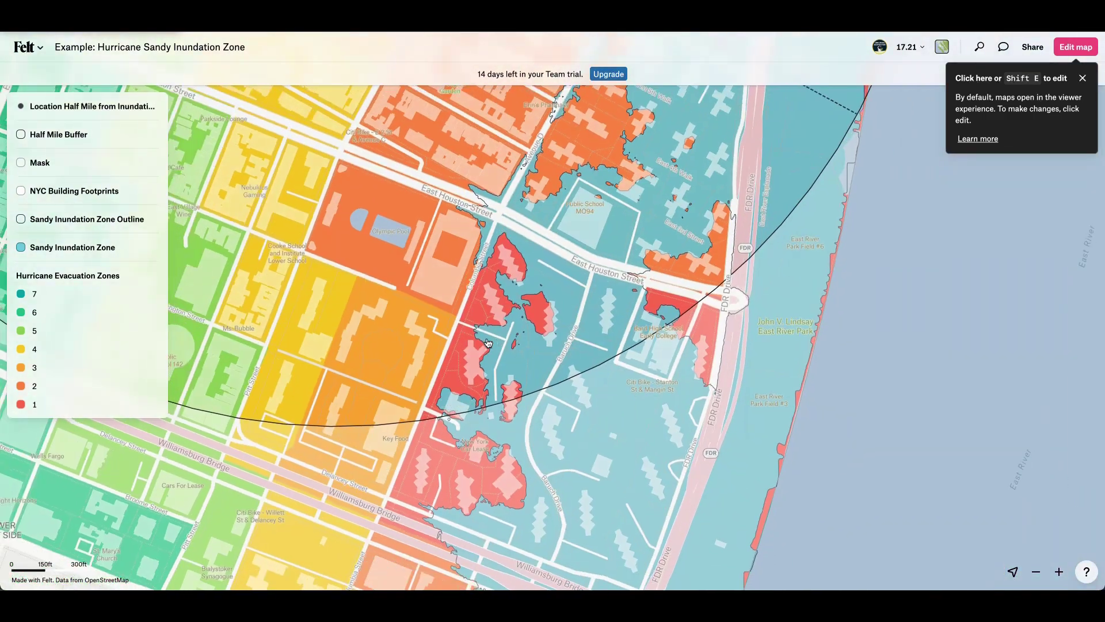
click(134, 295)
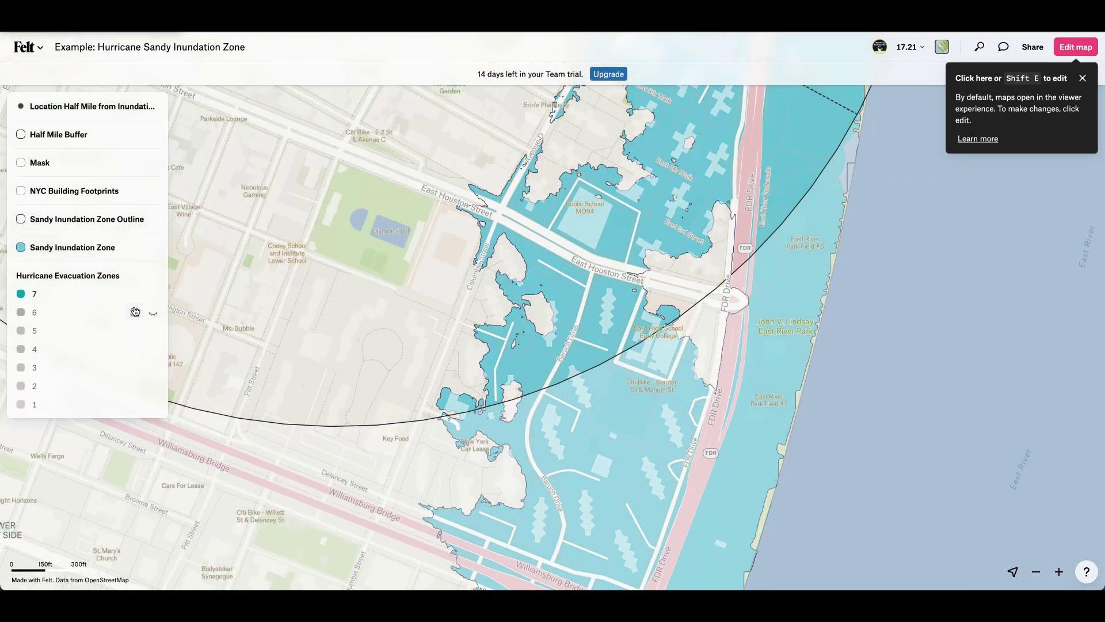
click(135, 311)
scroll(333, 338, down, 5)
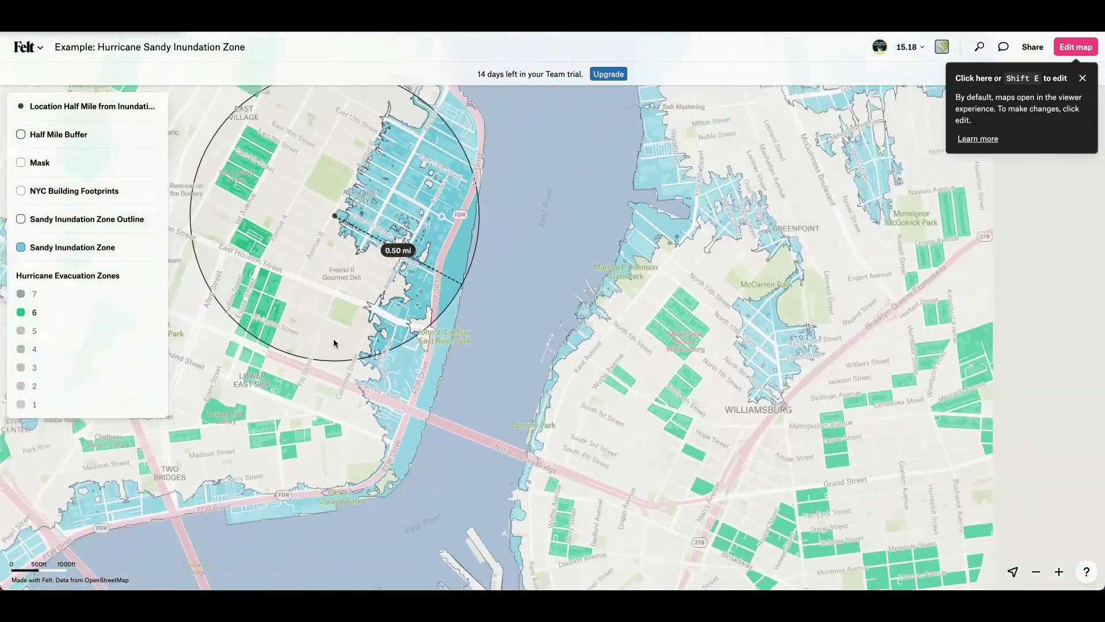
click(134, 349)
click(135, 348)
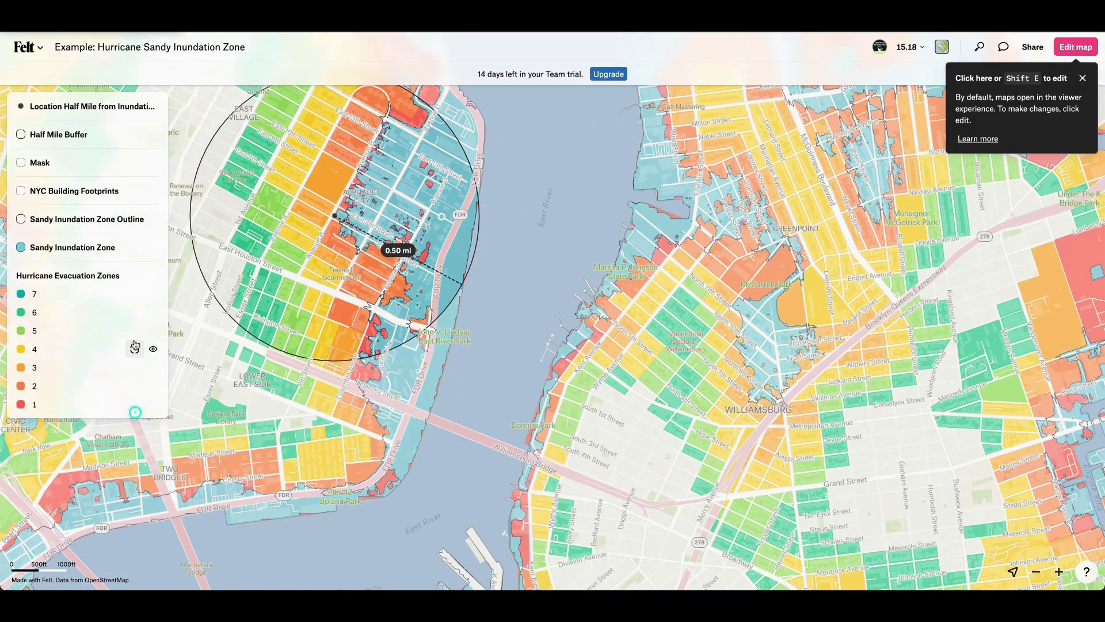
Step: Move the outer end of the half-mile circle's dashed distance line southwest to the East River waterfront, about 0.92 mi from the centre point
scroll(466, 278, down, 2)
drag(378, 236, 397, 269)
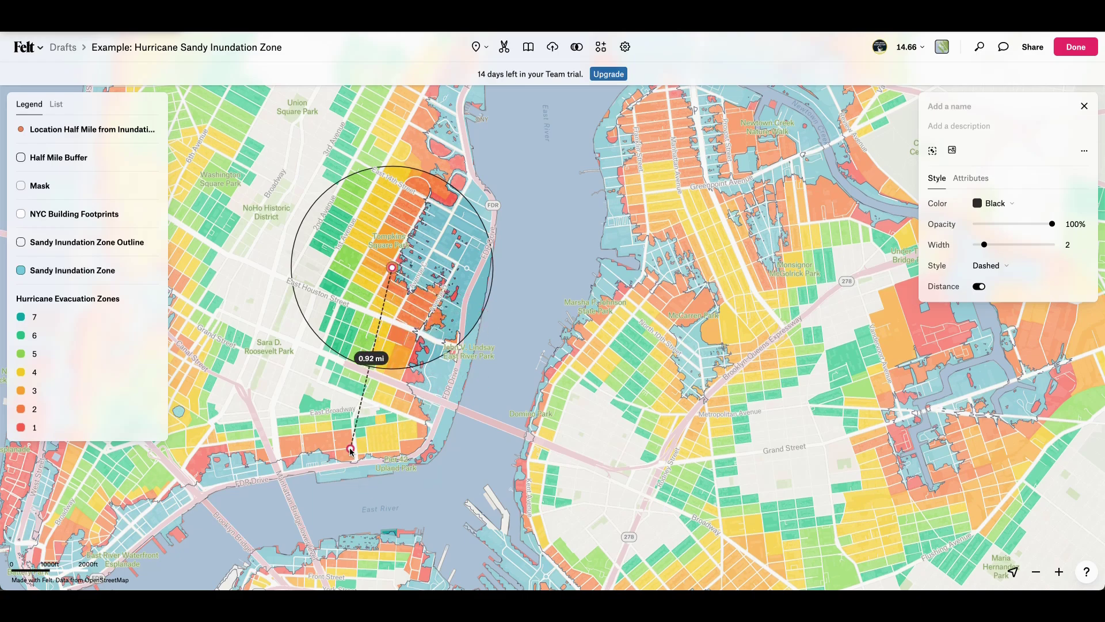
click(404, 366)
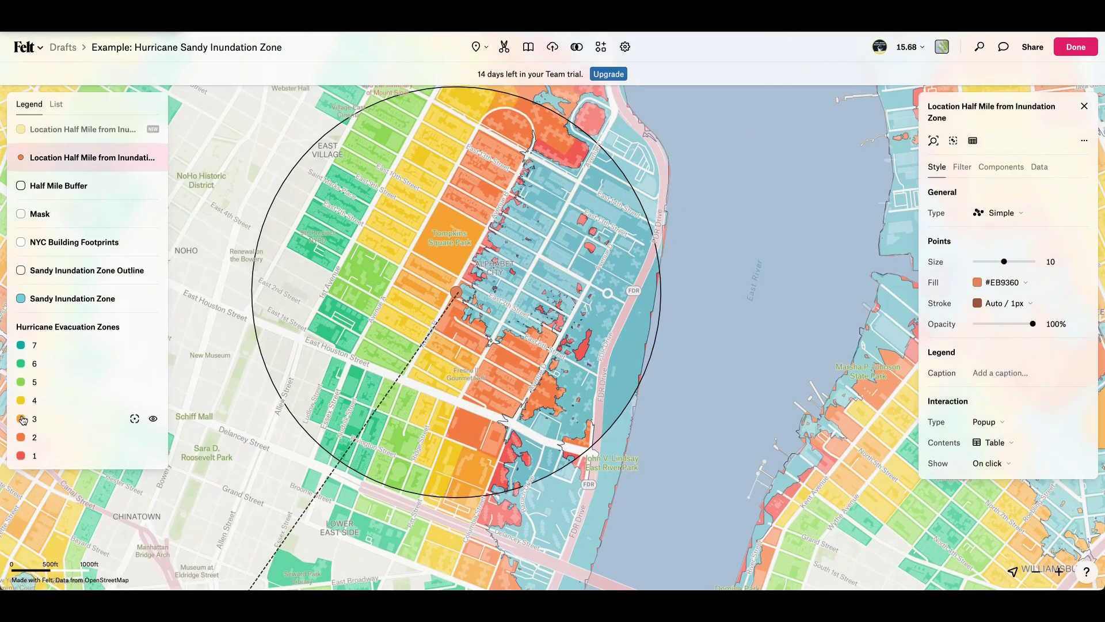
Step: Try a red-to-green fill palette on the Hurricane Evacuation Zones layer, with zone 7 in red and zone 1 in green
click(1068, 293)
click(1064, 345)
scroll(547, 332, down, 5)
click(1048, 292)
click(1034, 422)
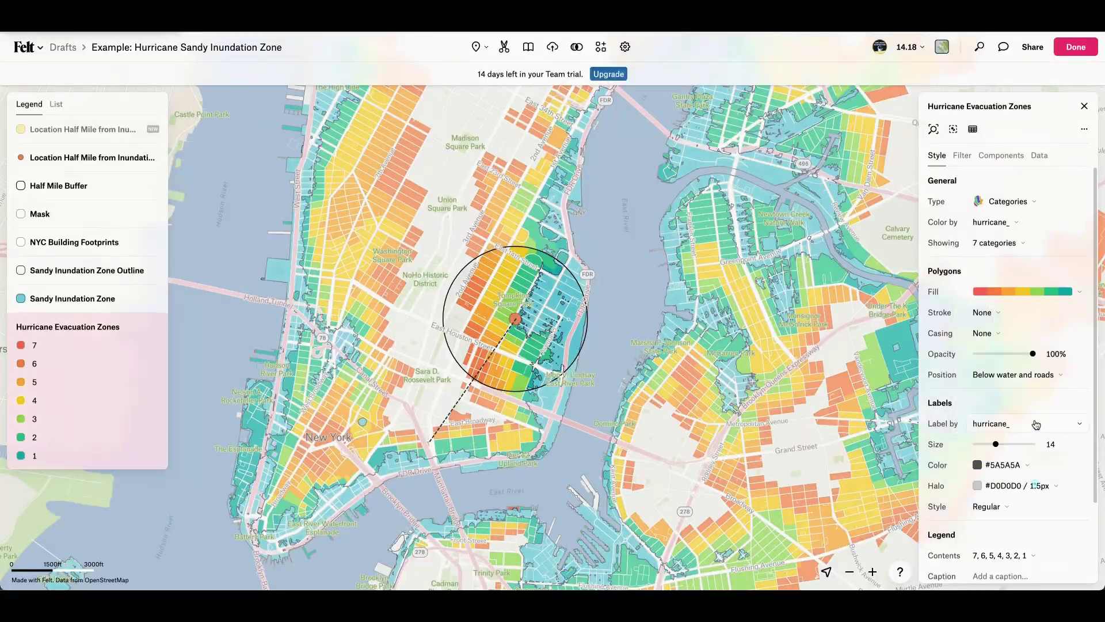
Step: Apply the multicolour categorical fill palette that begins with teal, red and purple to the Hurricane Evacuation Zones layer
click(1030, 293)
click(1030, 441)
scroll(607, 330, down, 5)
scroll(607, 331, up, 5)
click(997, 294)
click(1004, 314)
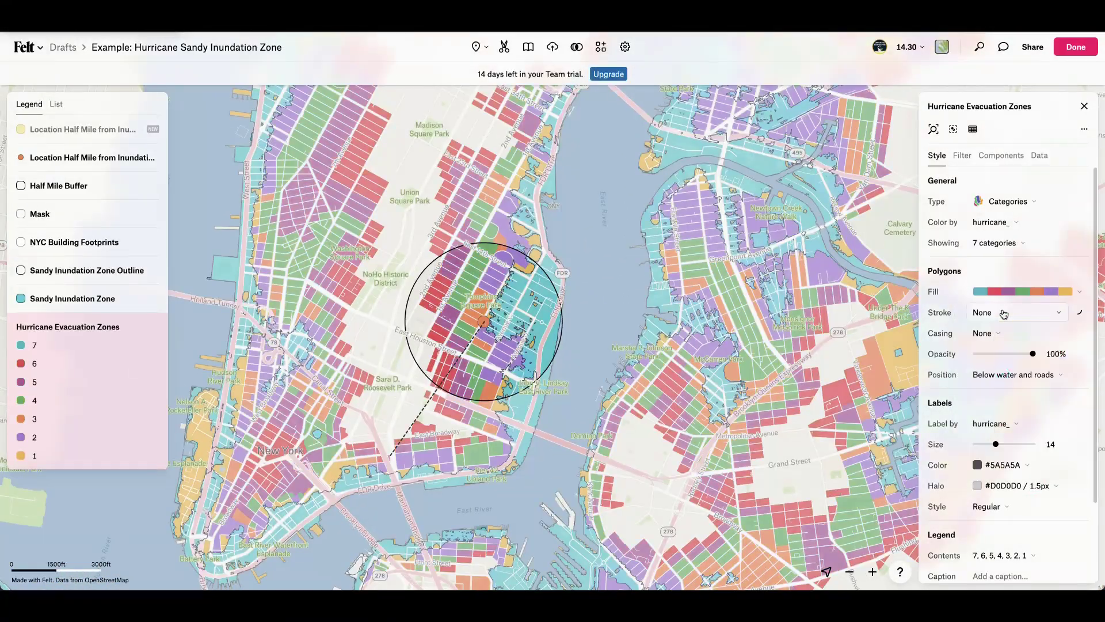
Step: Inspect the attributes of map features near the centre of the half-mile circle
scroll(465, 314, up, 1)
scroll(465, 314, up, 5)
click(481, 339)
scroll(507, 267, down, 5)
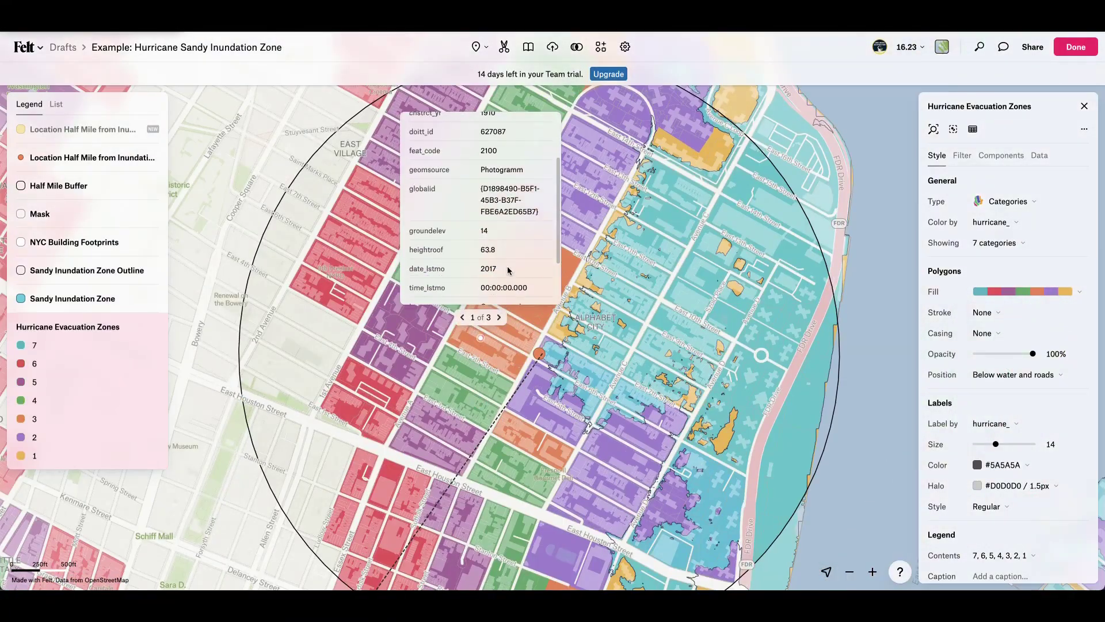
click(592, 338)
scroll(592, 336, up, 5)
click(611, 324)
scroll(619, 199, up, 1)
scroll(619, 200, up, 1)
scroll(610, 196, down, 1)
scroll(599, 190, up, 1)
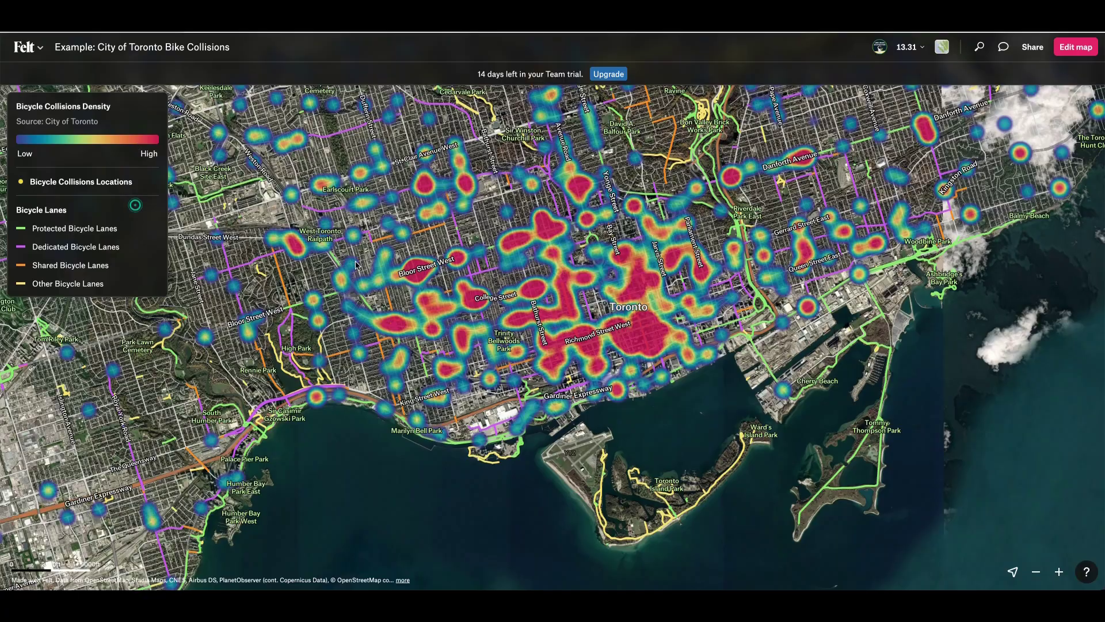
Step: Inspect the attributes of the Bloor Street West bicycle lane on the Toronto map and open the basemap options
click(419, 276)
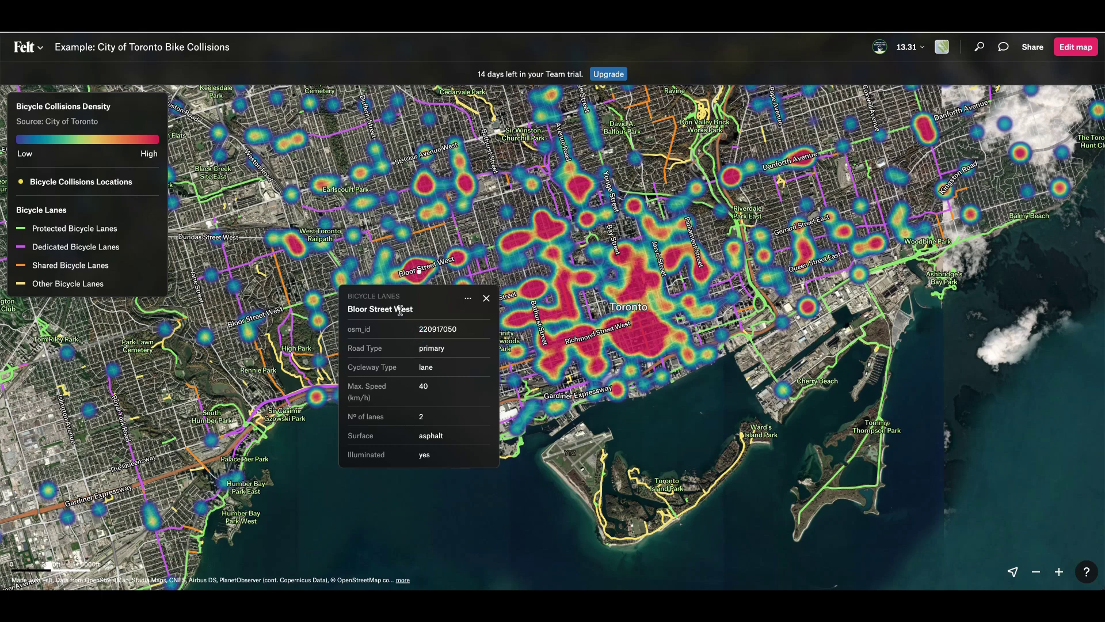
scroll(434, 385, down, 3)
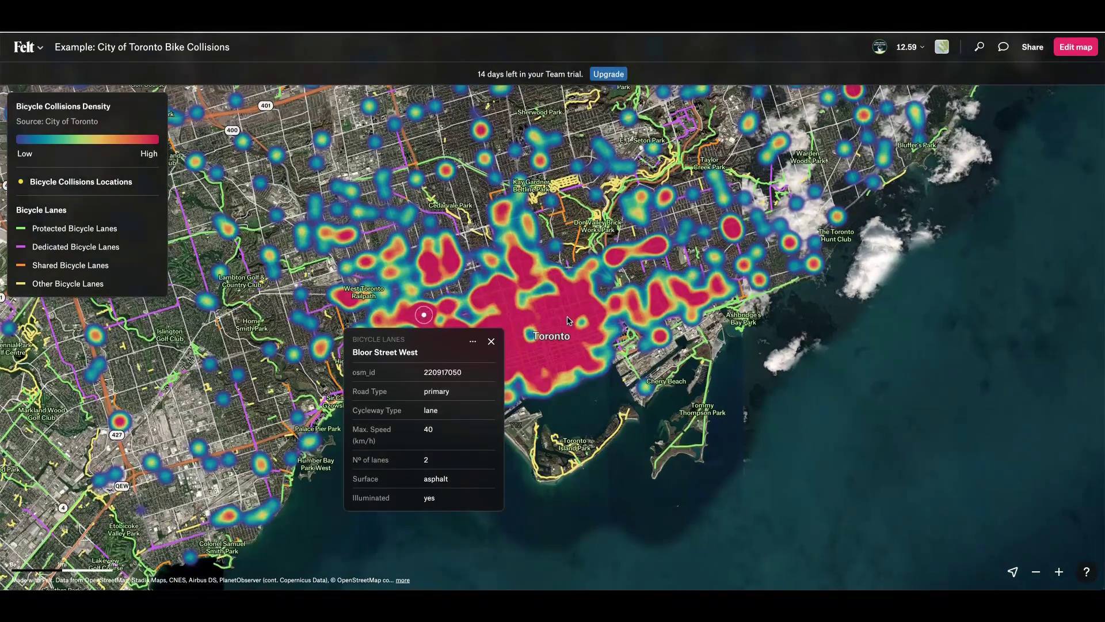
click(942, 51)
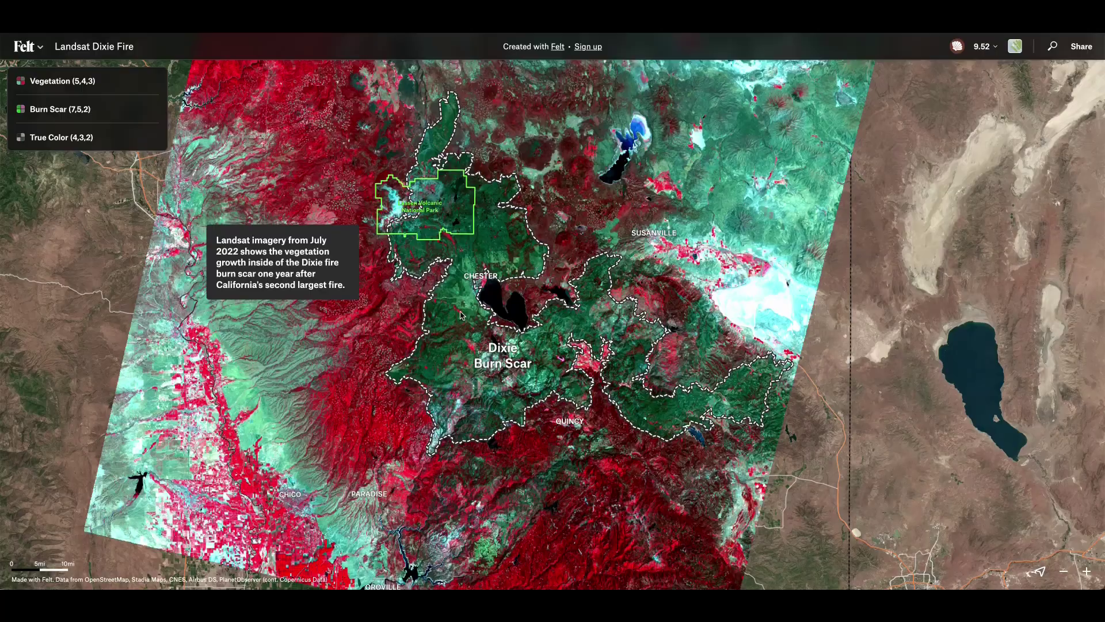
Step: Toggle the visibility of the Vegetation (5,4,3) and Burn Scar (7,5,2) imagery layers on the Dixie Fire map
scroll(460, 315, up, 5)
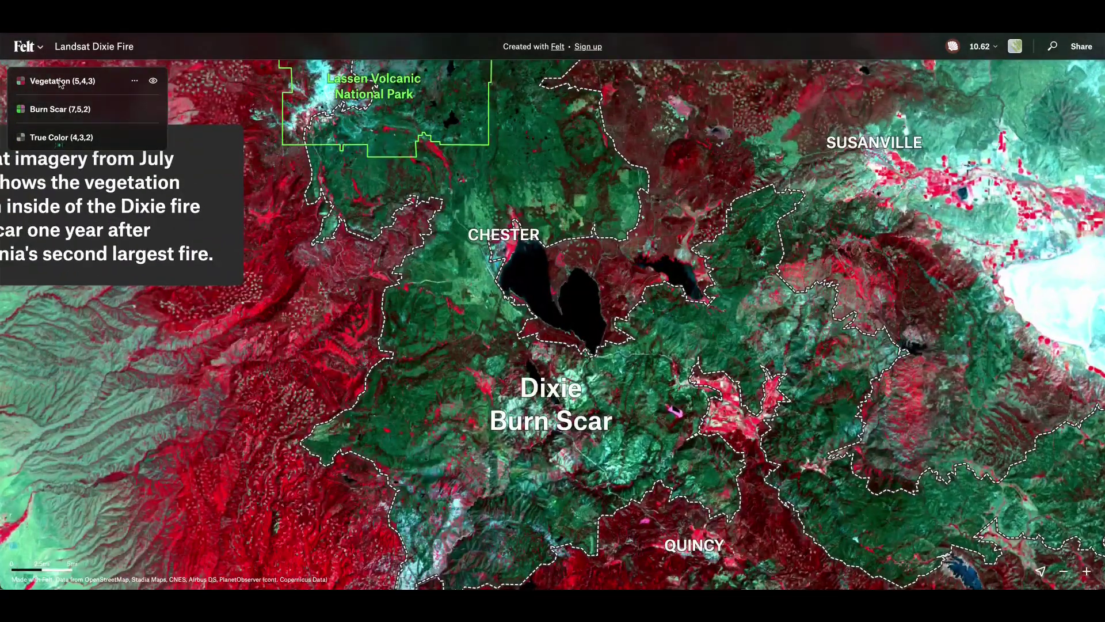
click(132, 82)
click(147, 111)
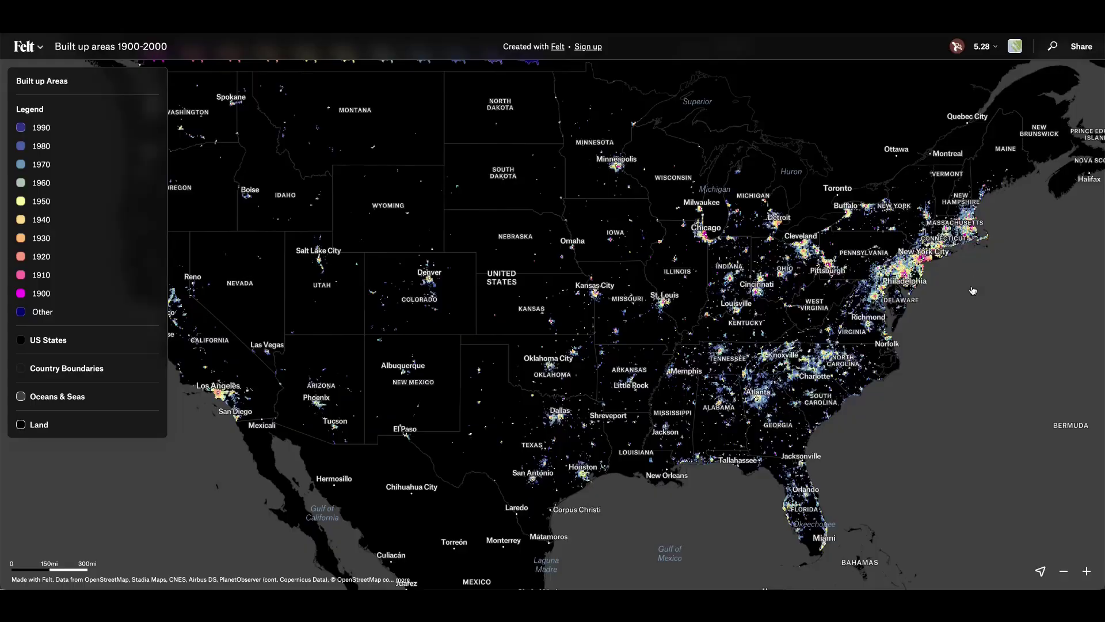
Step: Examine the built-up areas around Philadelphia and New York by decade, both in close detail and at regional scale
scroll(898, 303, up, 3)
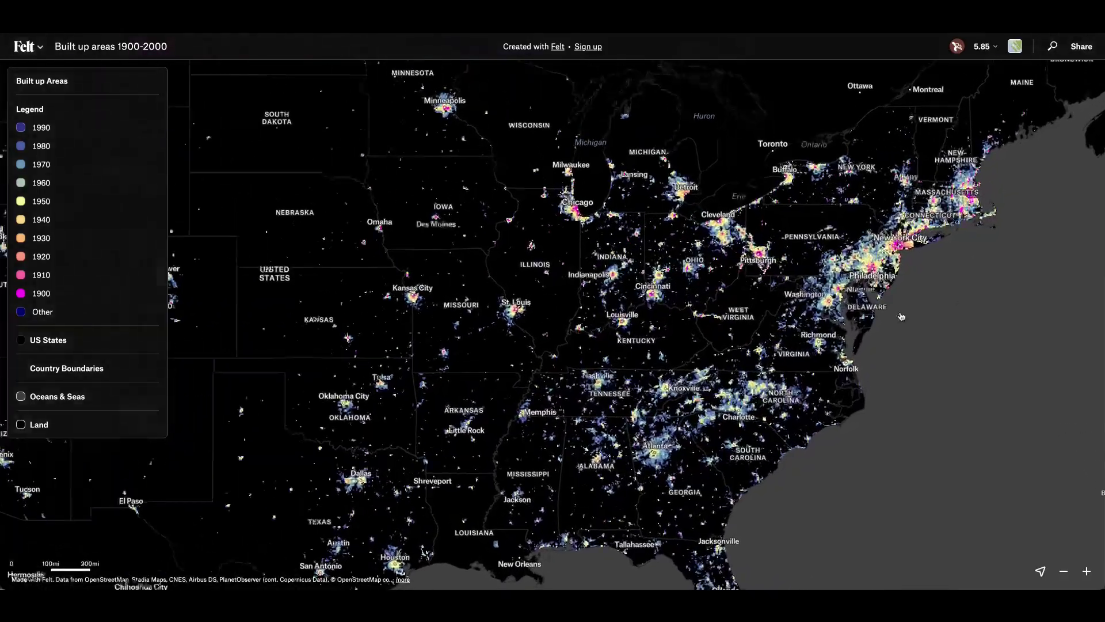
scroll(898, 303, up, 6)
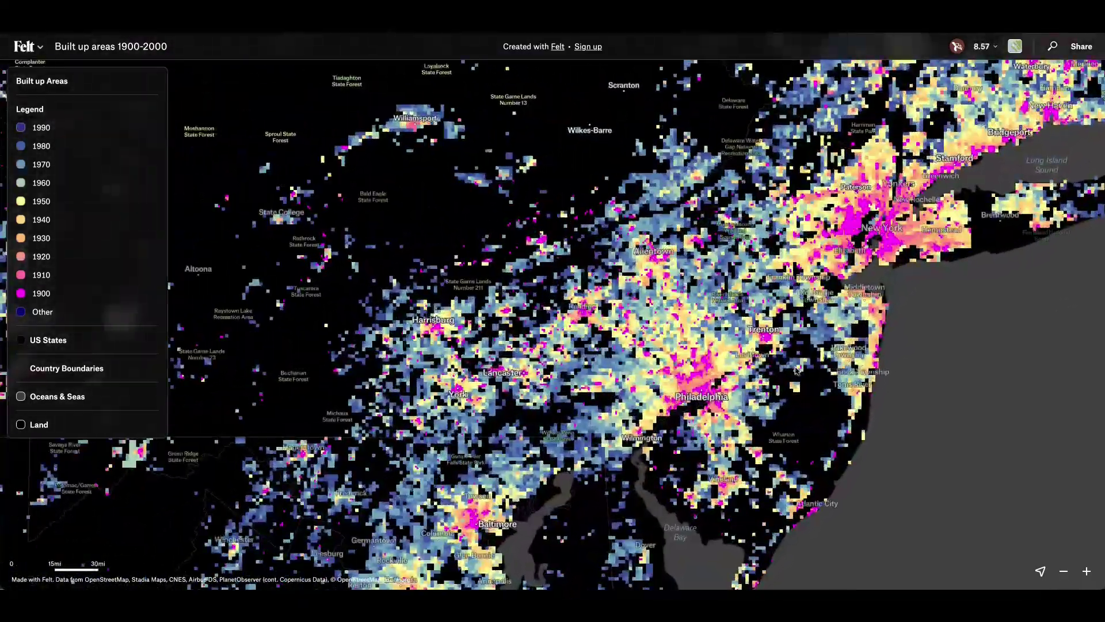
scroll(698, 387, up, 4)
drag(698, 388, 567, 448)
scroll(567, 448, up, 4)
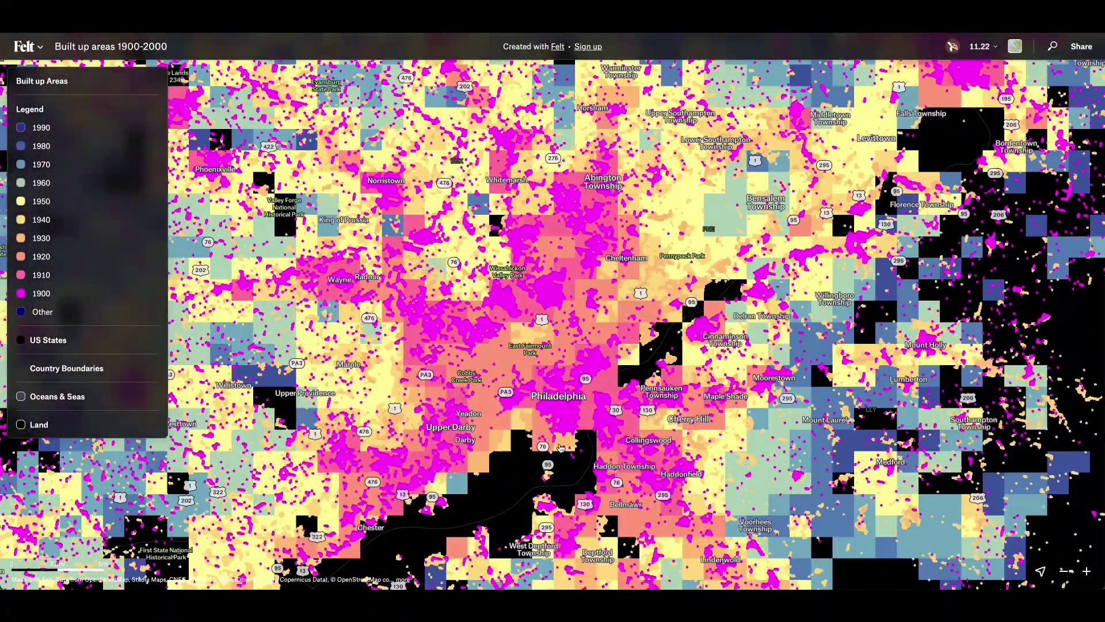
scroll(560, 447, down, 5)
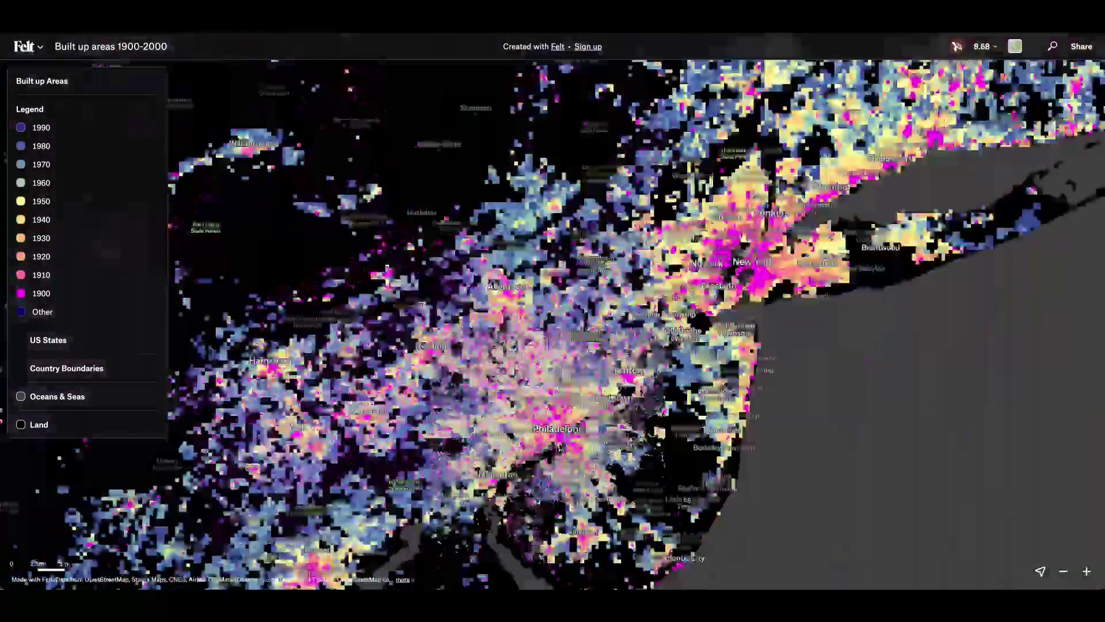
drag(803, 224, 670, 242)
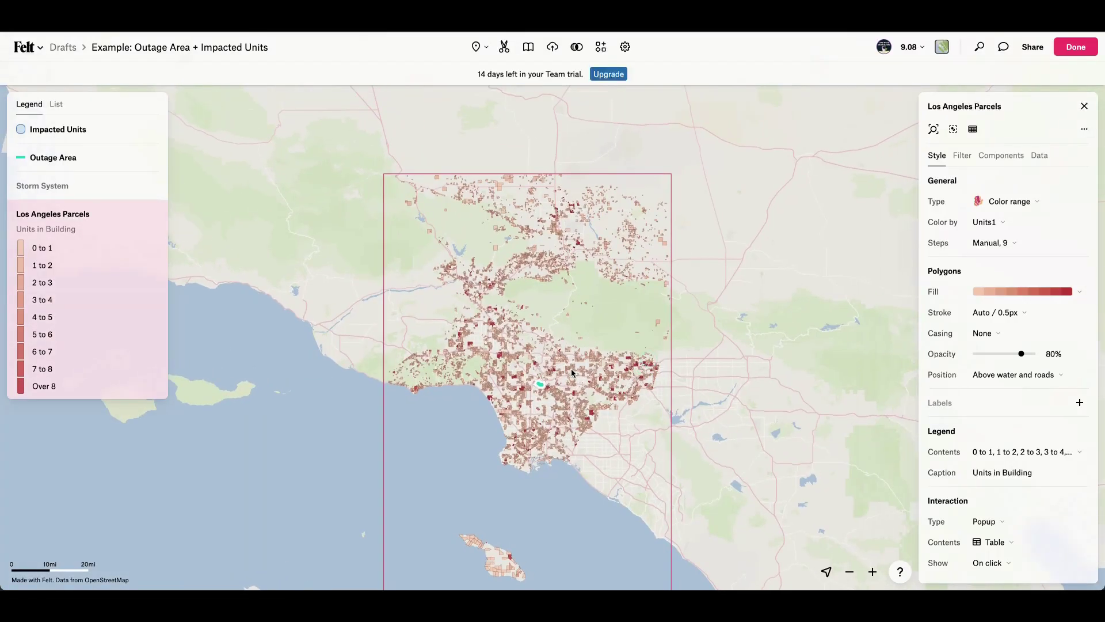
Step: Change the fill of the Los Angeles Parcels layer to the yellow-to-dark-green sequential palette
scroll(544, 390, up, 10)
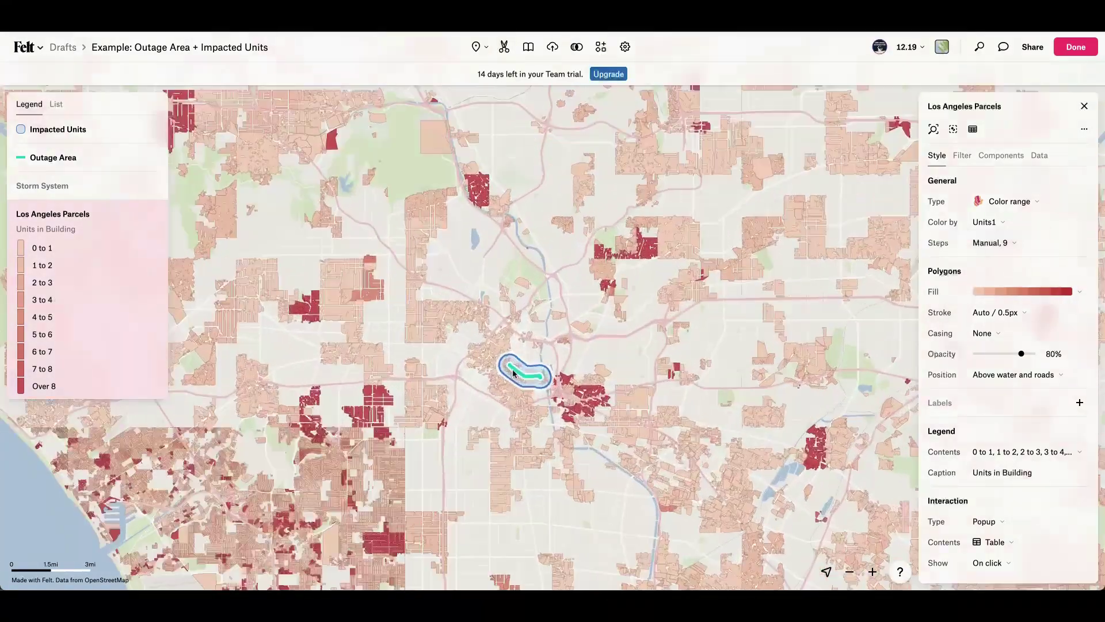
scroll(515, 373, up, 6)
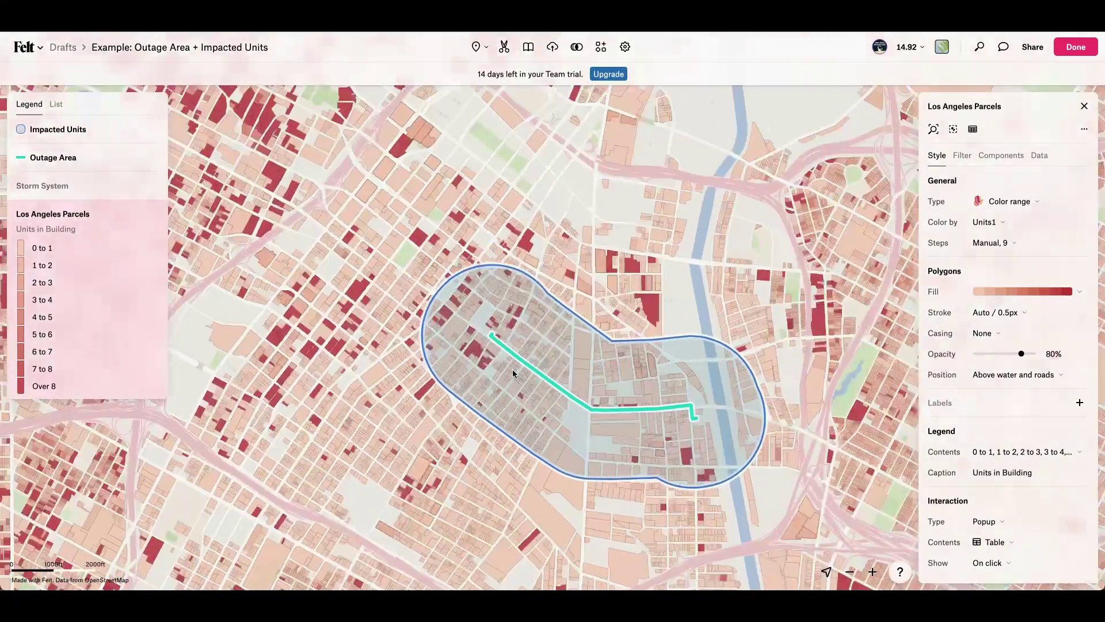
click(993, 294)
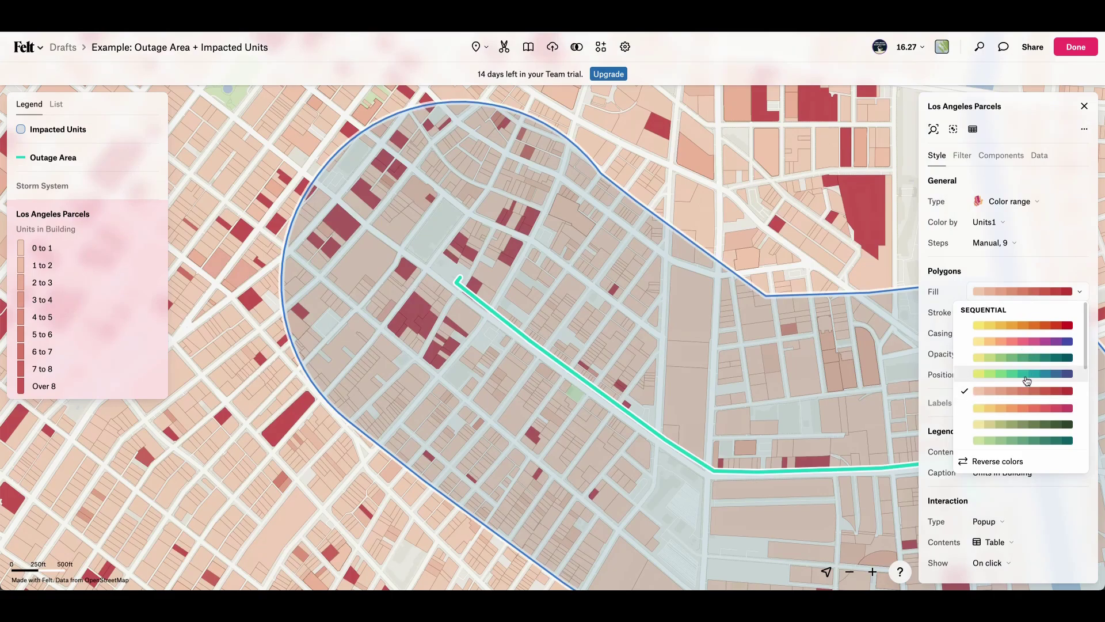
click(1026, 440)
scroll(610, 344, down, 4)
scroll(610, 344, down, 3)
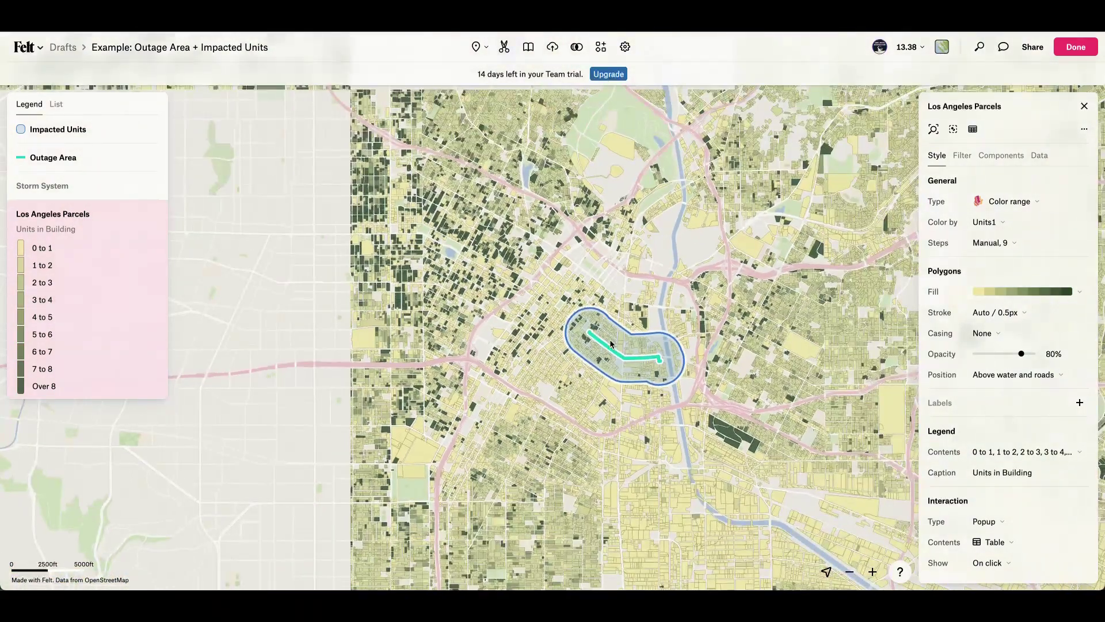
scroll(609, 344, up, 3)
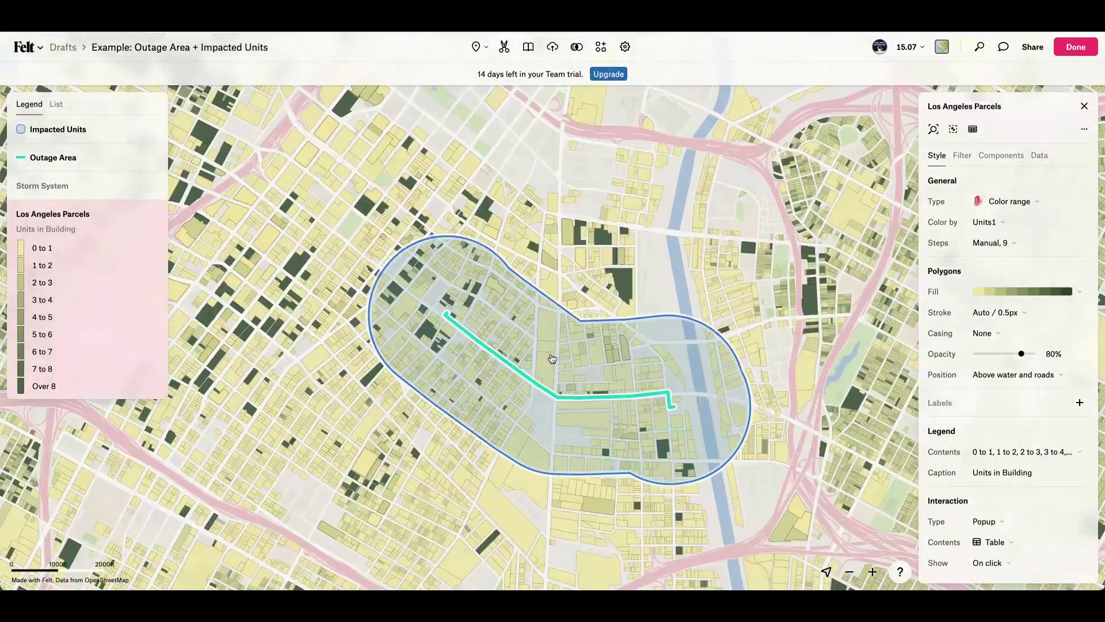
Step: Restyle the Outage Area line with fill #9FA145, line size 7 and a #000000 casing of 1px
click(74, 164)
click(977, 251)
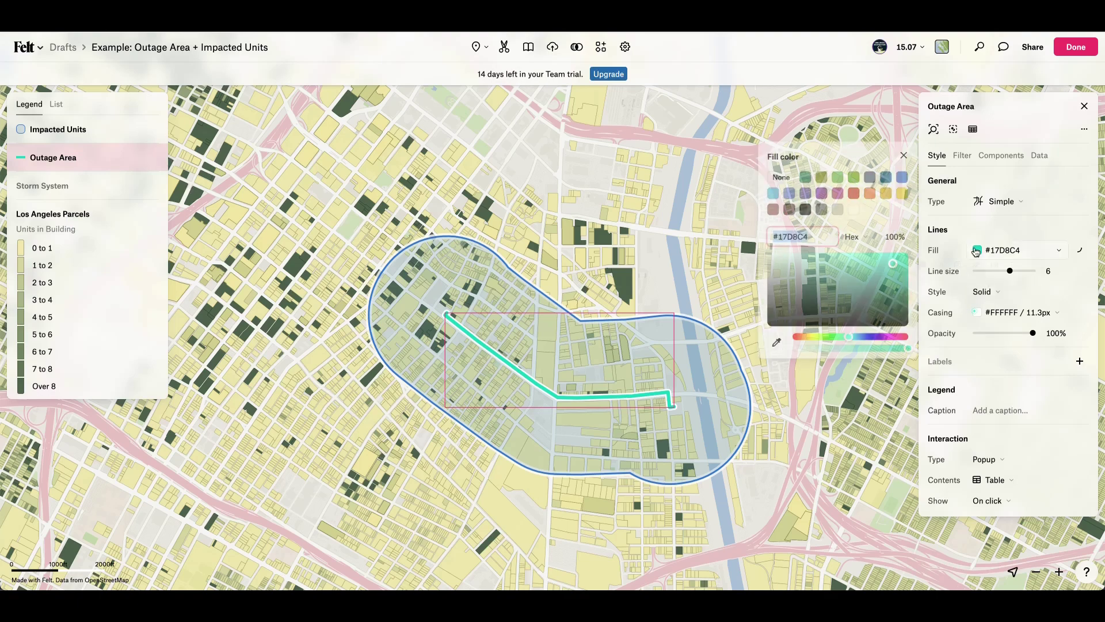
click(836, 192)
drag(666, 280, 631, 274)
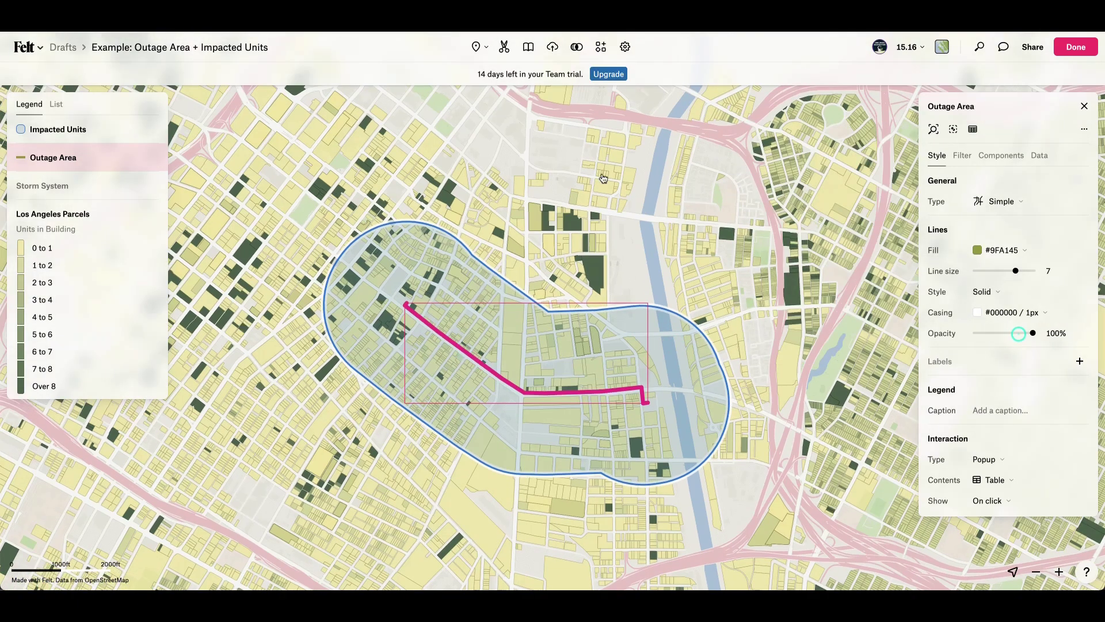
click(595, 179)
Step: Inspect the full attribute list of a parcel just north of the impacted area's boundary
scroll(502, 206, up, 8)
click(490, 307)
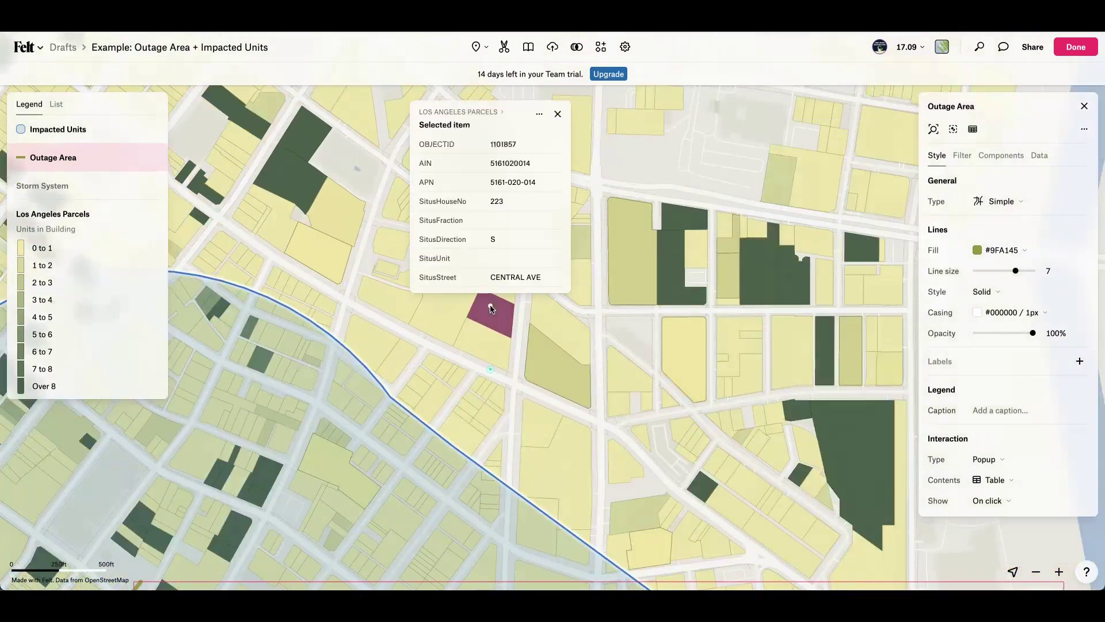
scroll(492, 178, down, 15)
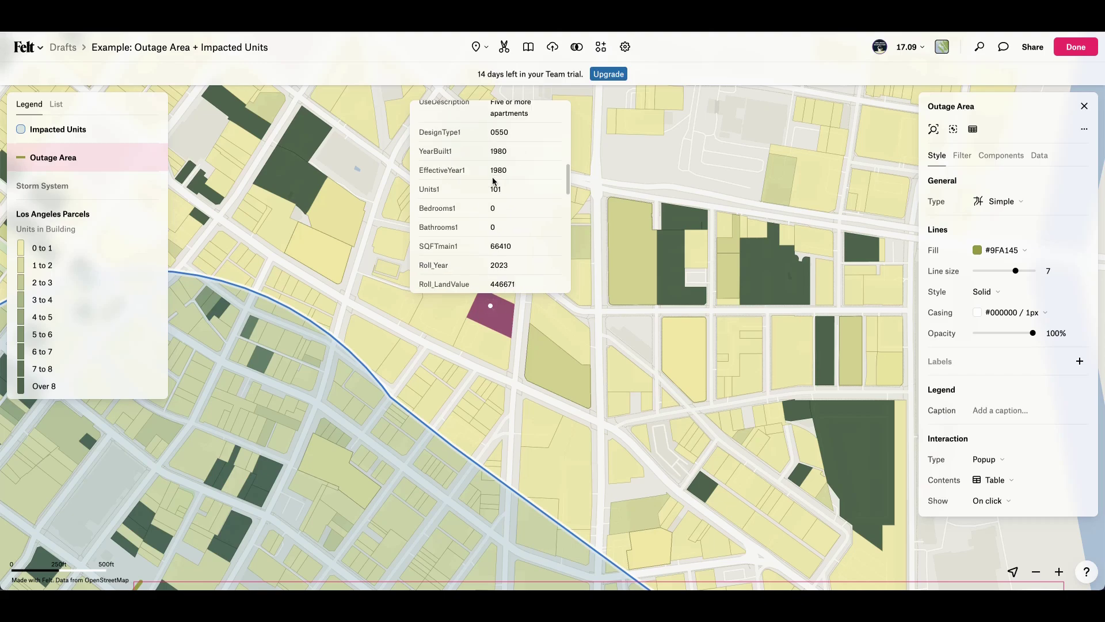
scroll(479, 335, down, 10)
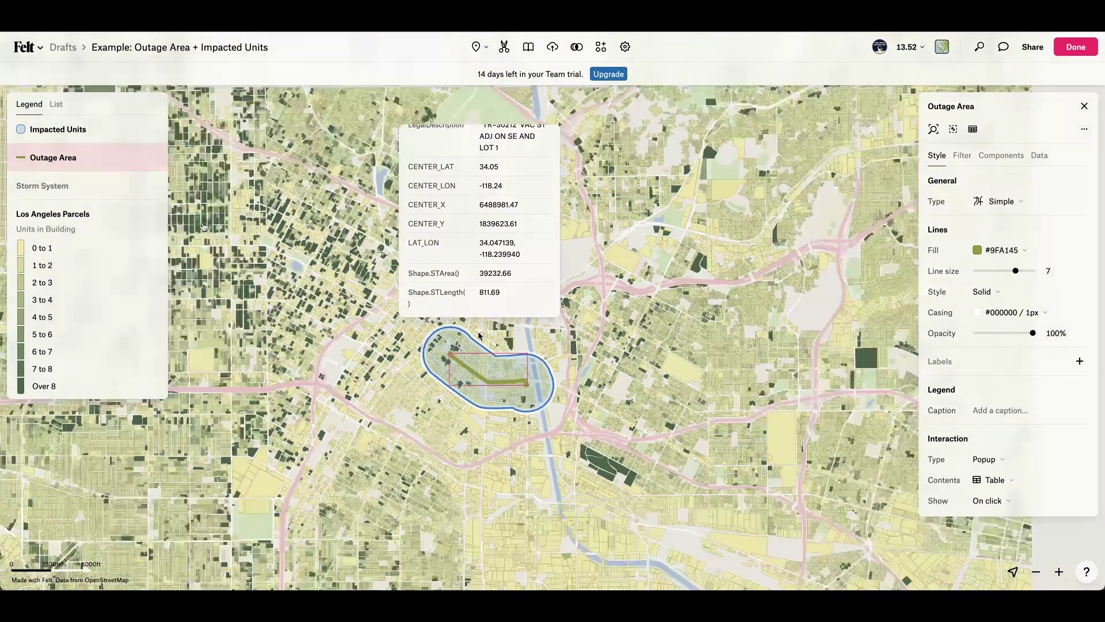
Step: Open the attribute table of the Impacted Units layer
click(69, 130)
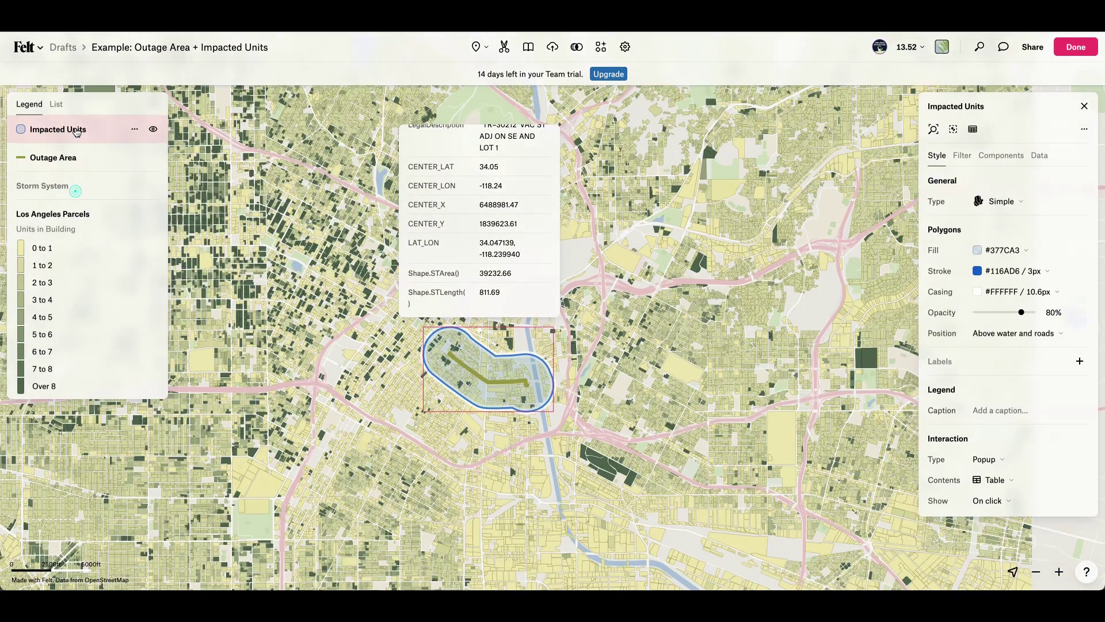
click(973, 130)
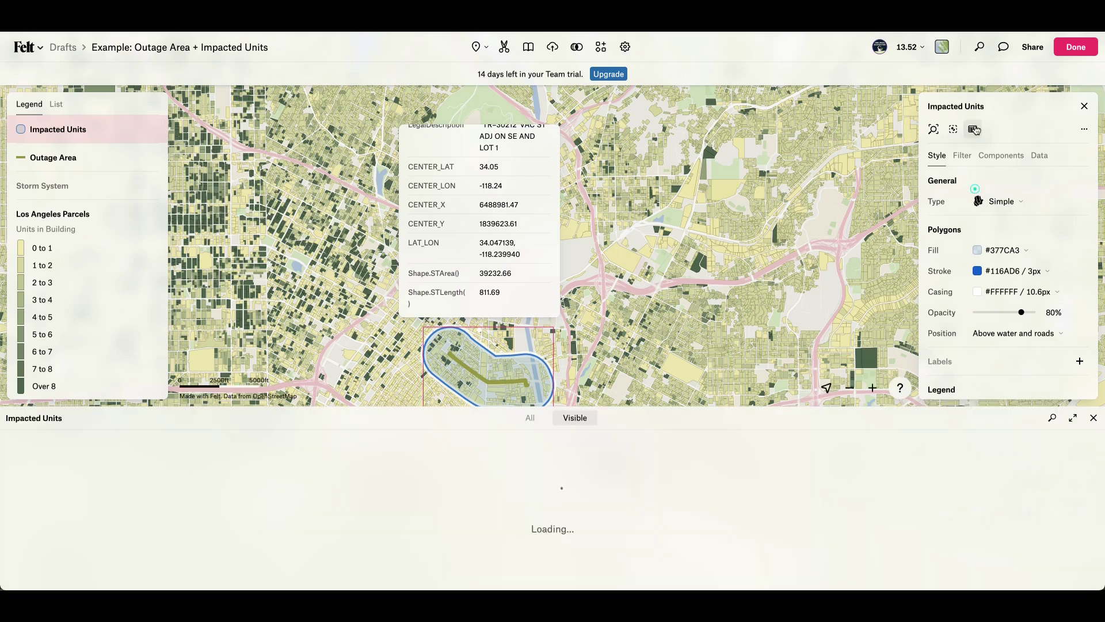
Step: Read across all attribute columns of the single Impacted Units record, from its name to the kV fields
click(350, 461)
scroll(346, 458, right, 3)
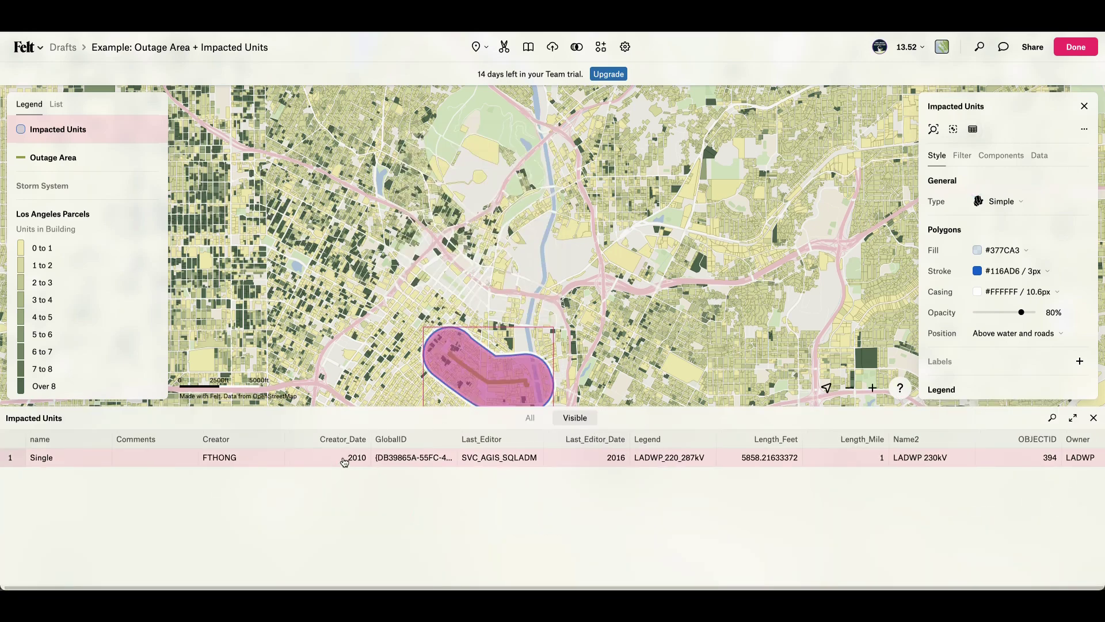
scroll(343, 458, right, 5)
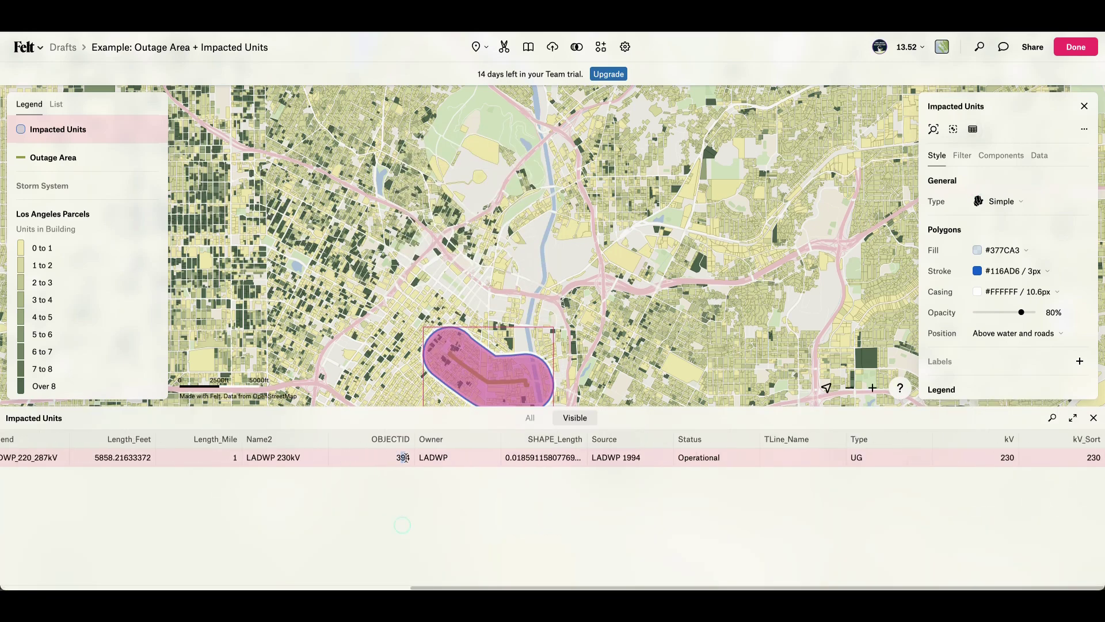
click(720, 464)
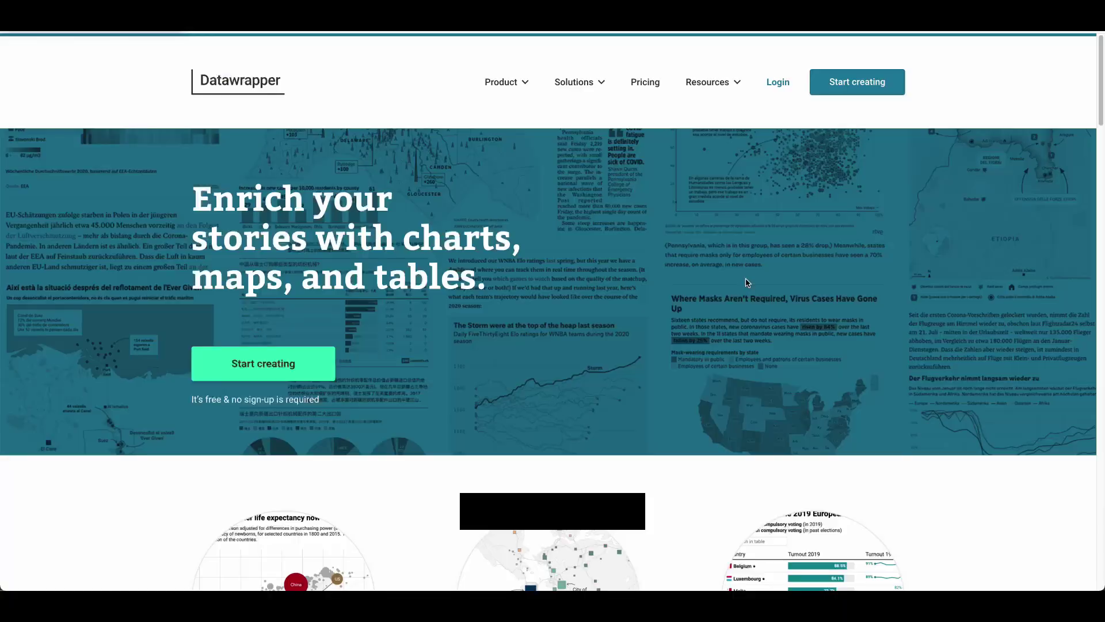
Step: Switch to the Datawrapper website, view its chart, map and table offerings, and open the page about its maps
scroll(745, 282, down, 3)
scroll(745, 282, down, 3)
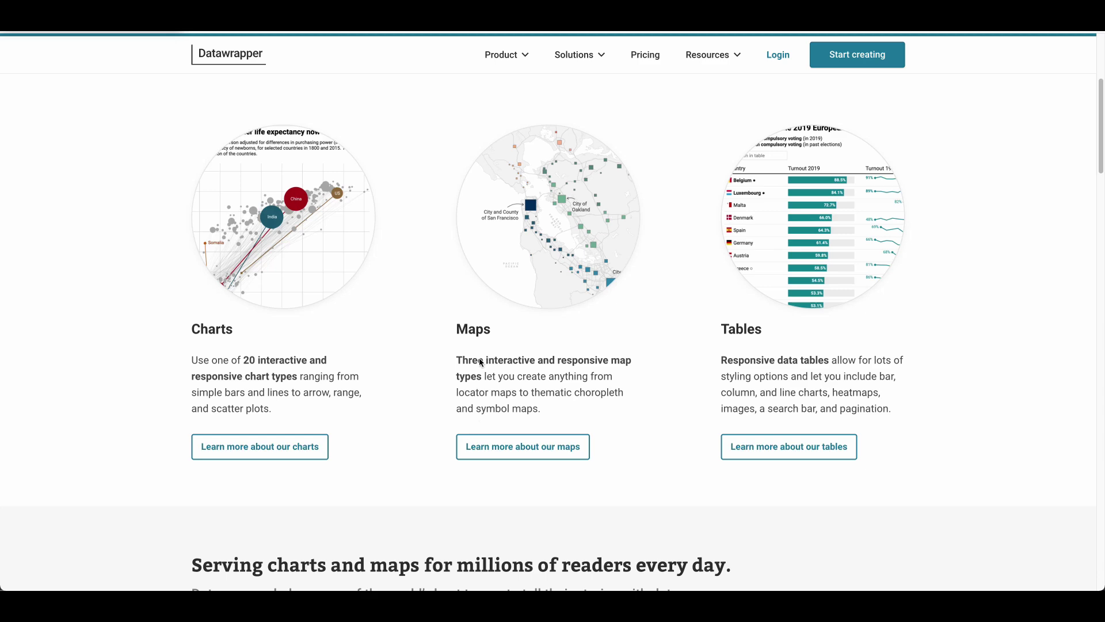
click(572, 449)
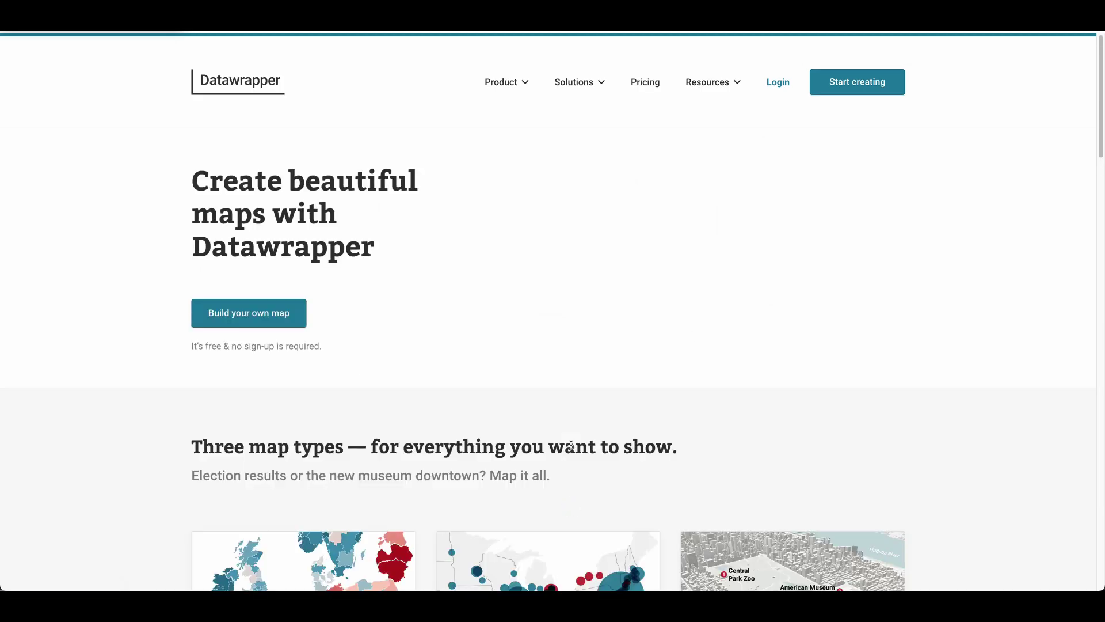
scroll(571, 444, down, 5)
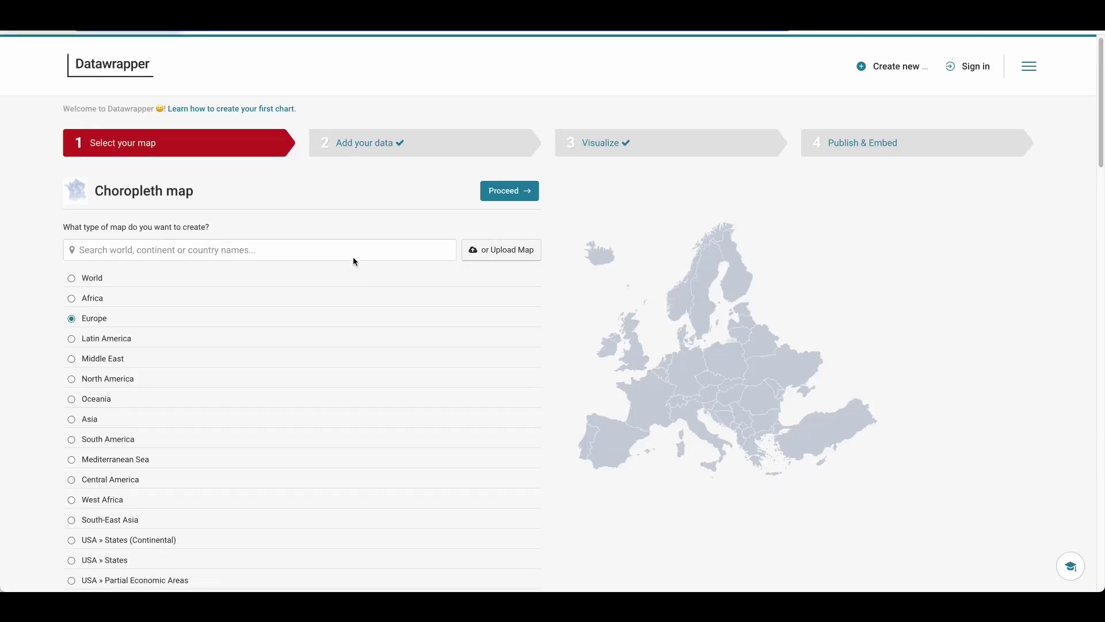
Step: Open the data stage of the Europe choropleth map and look through the country names and values
click(346, 143)
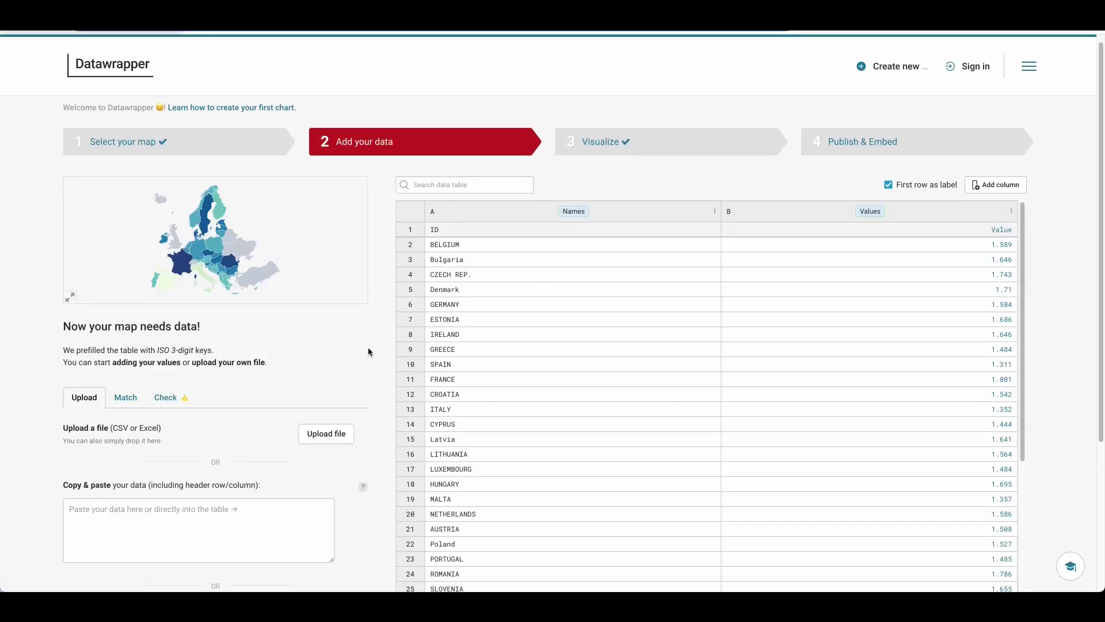
click(517, 311)
scroll(516, 311, down, 4)
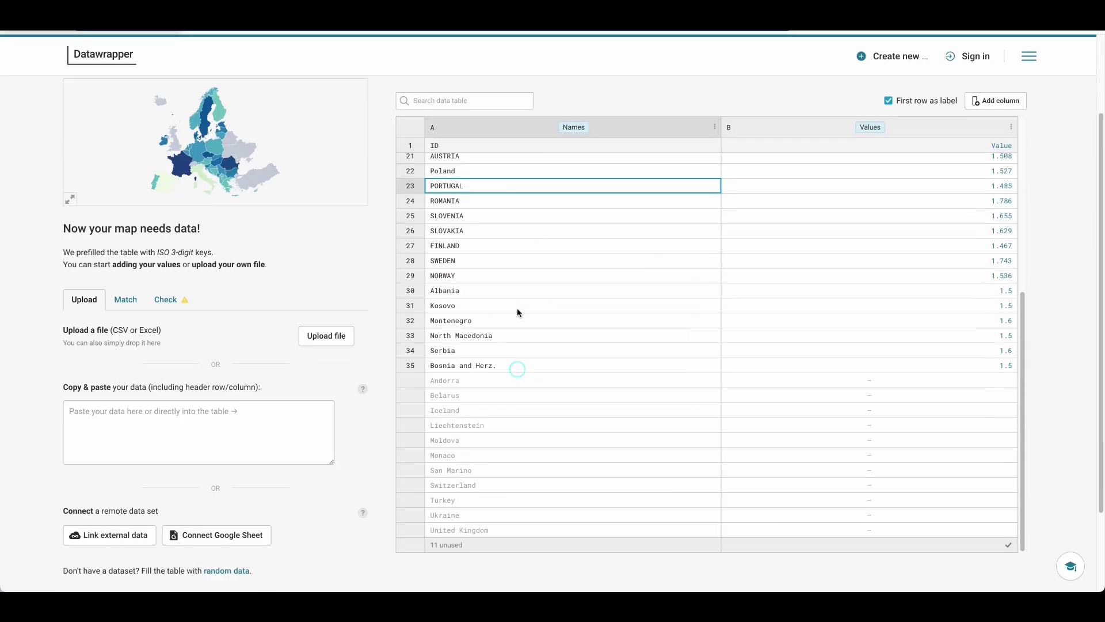
scroll(516, 311, up, 8)
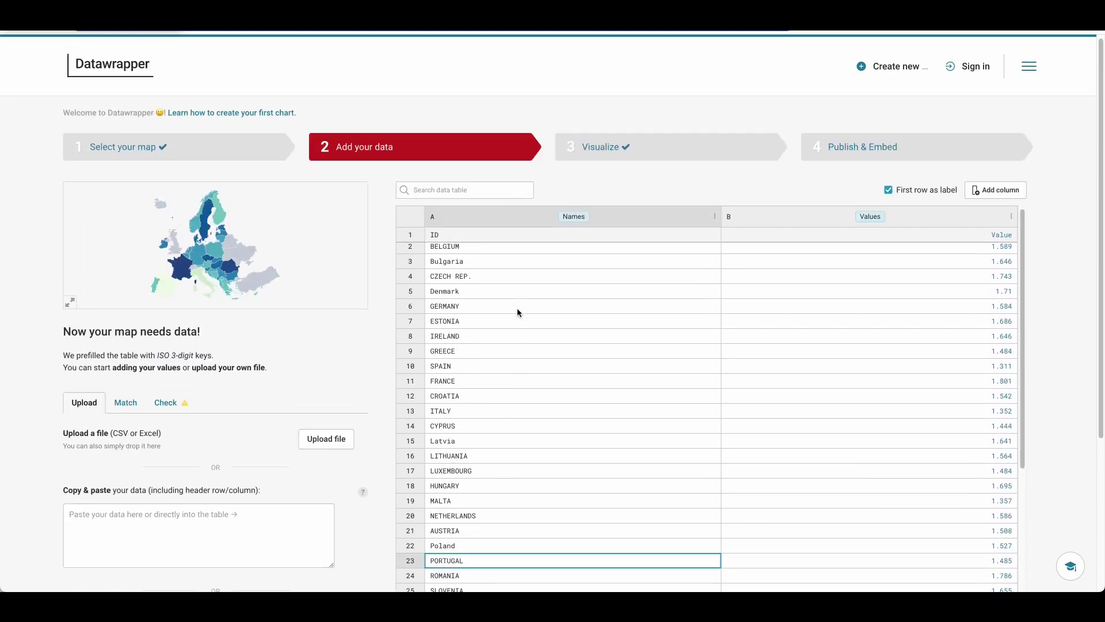
Step: Review the map's data upload and connection options and proceed to the Visualize stage
click(584, 151)
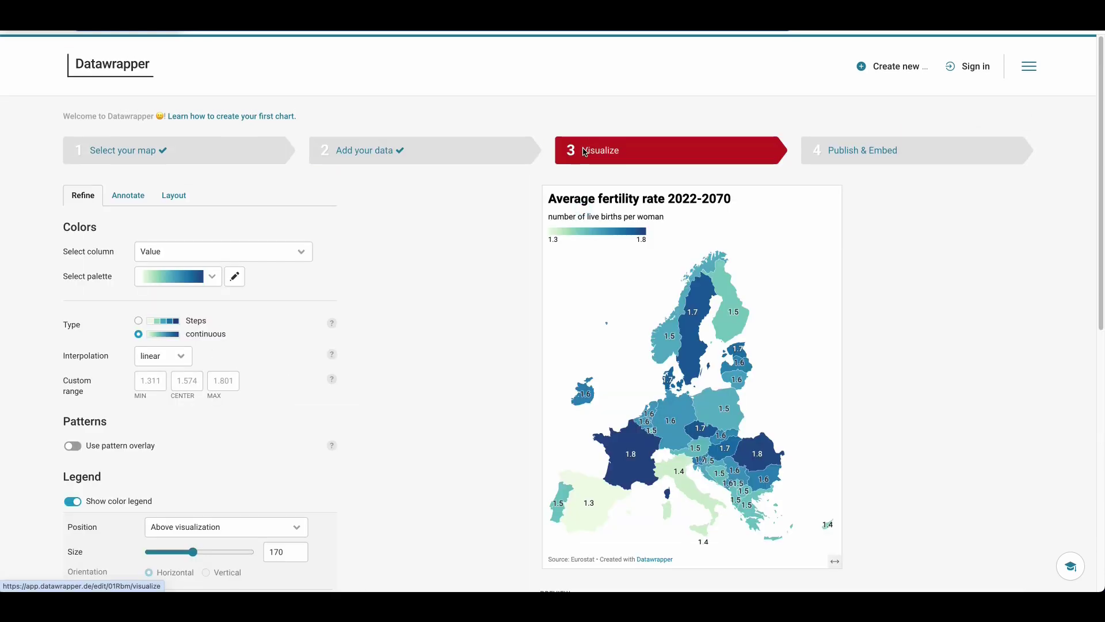
click(473, 157)
scroll(454, 364, down, 5)
scroll(342, 431, down, 3)
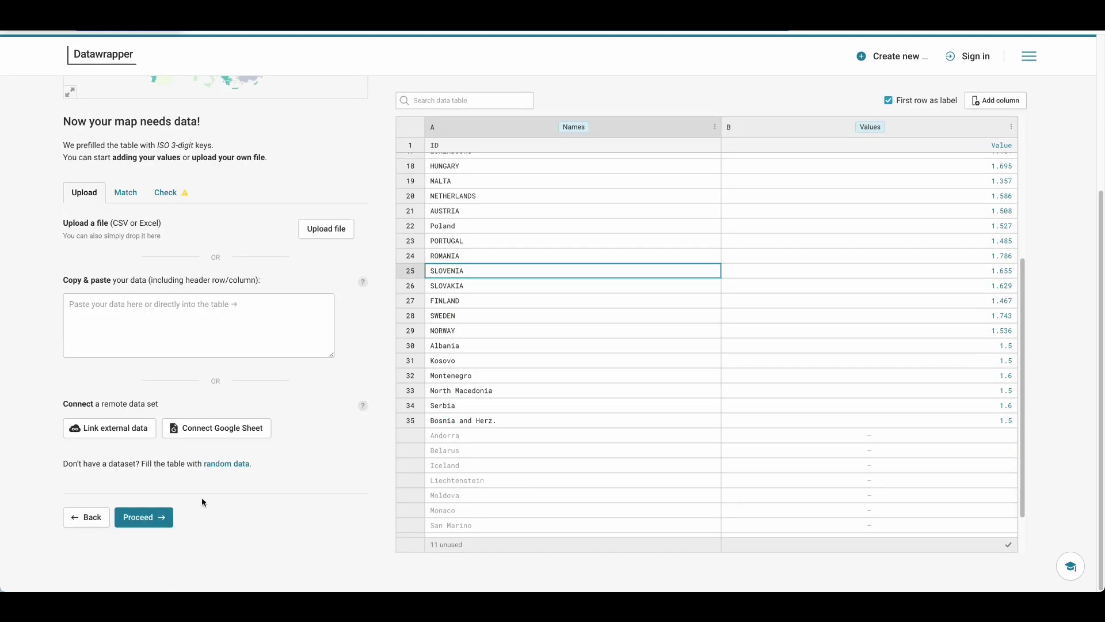
click(154, 520)
click(159, 521)
click(156, 505)
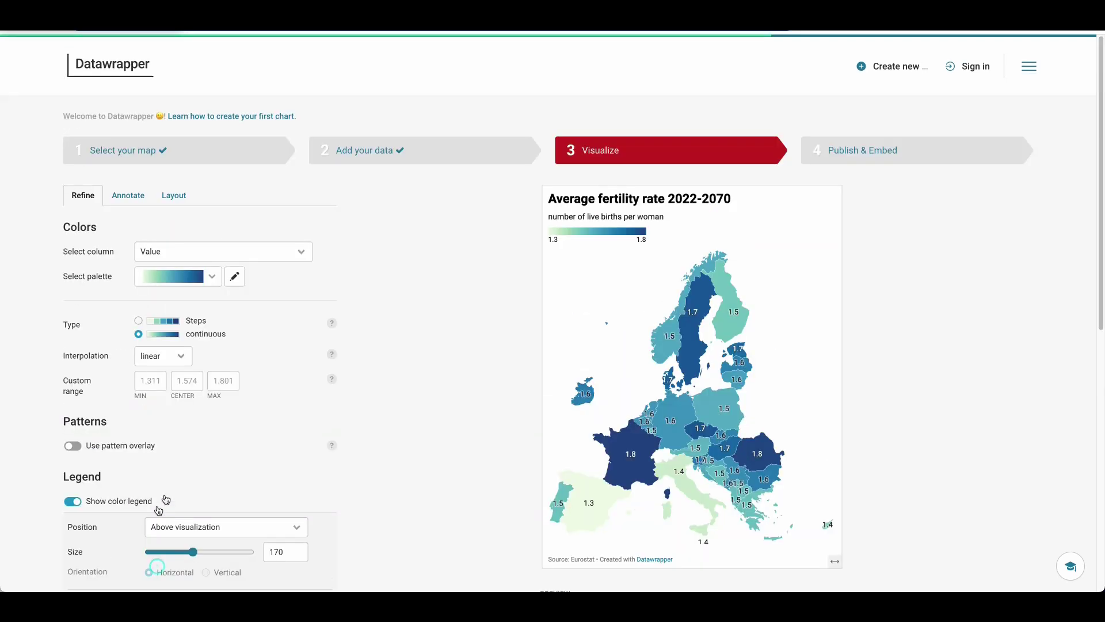
Step: Preview the fertility map under colorblind simulations, in dark and light mode, and at mobile size
scroll(281, 367, down, 1)
scroll(680, 385, down, 1)
click(712, 530)
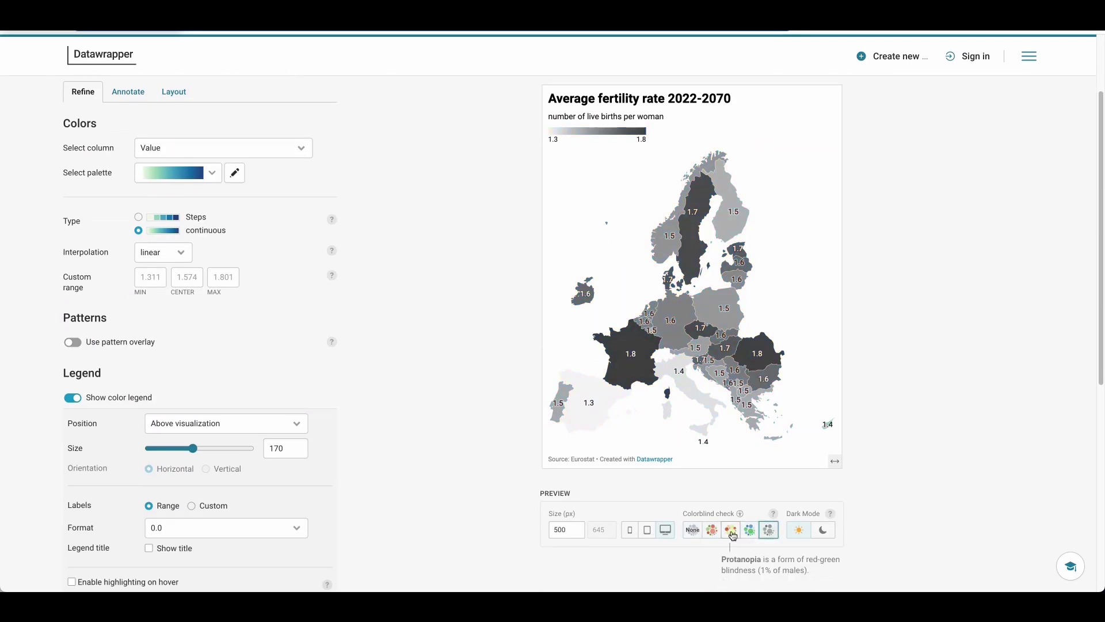
click(823, 530)
click(802, 530)
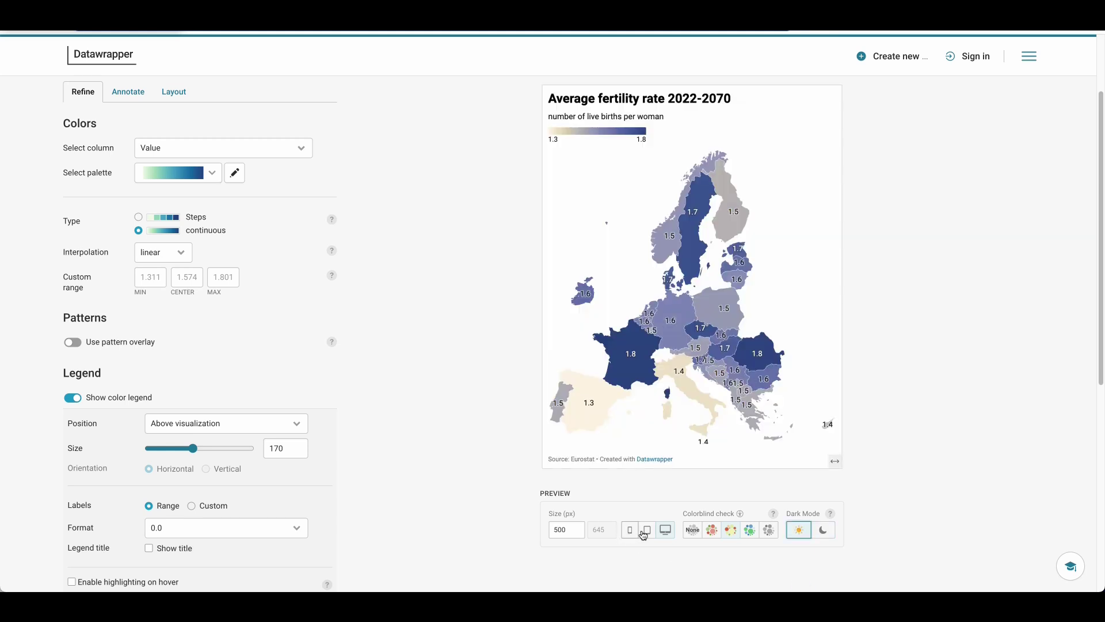
click(632, 530)
click(667, 424)
Step: Change the map's color palette to the yellow-to-red-to-dark-purple gradient
scroll(619, 426, down, 1)
click(219, 153)
click(196, 249)
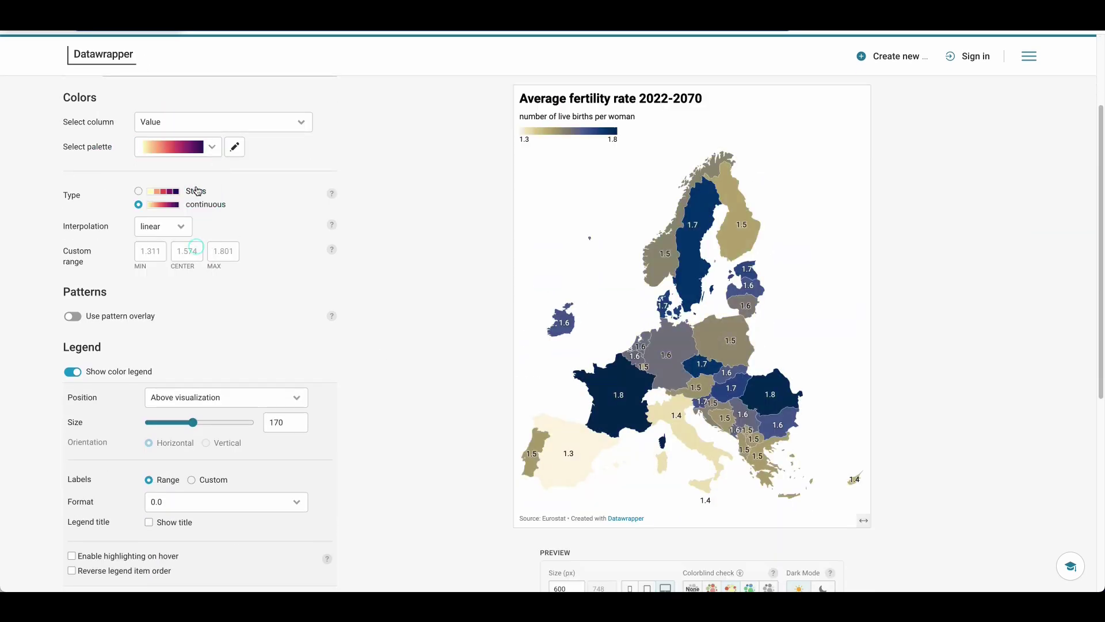
Step: Try the Steps color type on the map before returning it to continuous
click(139, 191)
click(176, 149)
click(177, 123)
click(158, 206)
click(154, 205)
Step: Preview the recolored fertility map with another colorblind simulation
scroll(764, 206, up, 2)
scroll(764, 206, down, 7)
click(749, 588)
scroll(424, 310, up, 5)
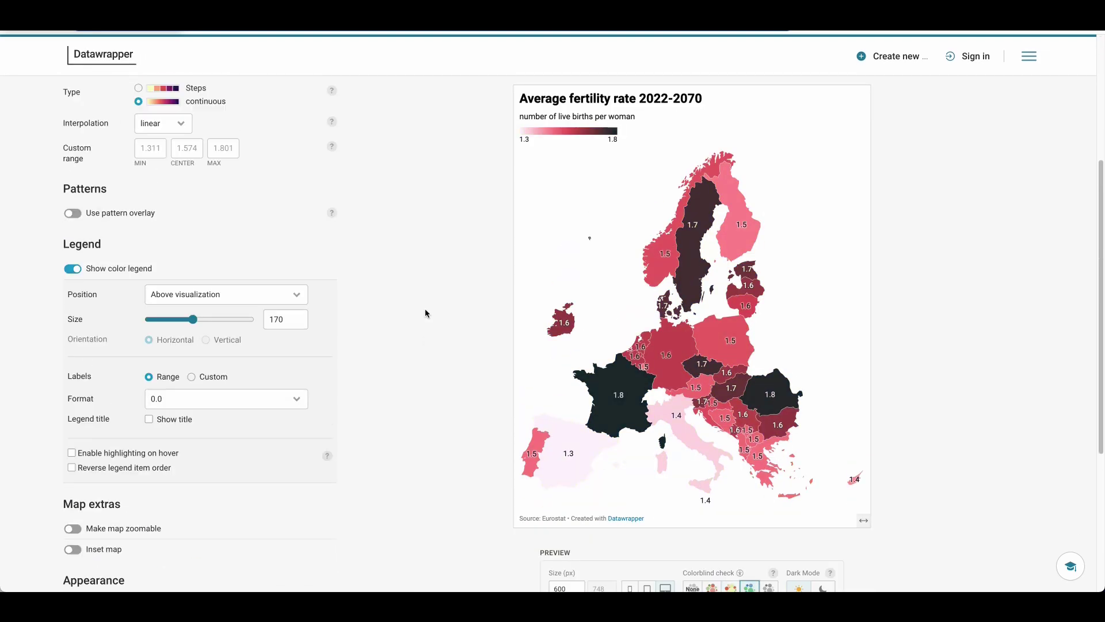
Step: Set the map view to Full map instead of cropping to the data
scroll(424, 311, down, 5)
scroll(425, 313, down, 2)
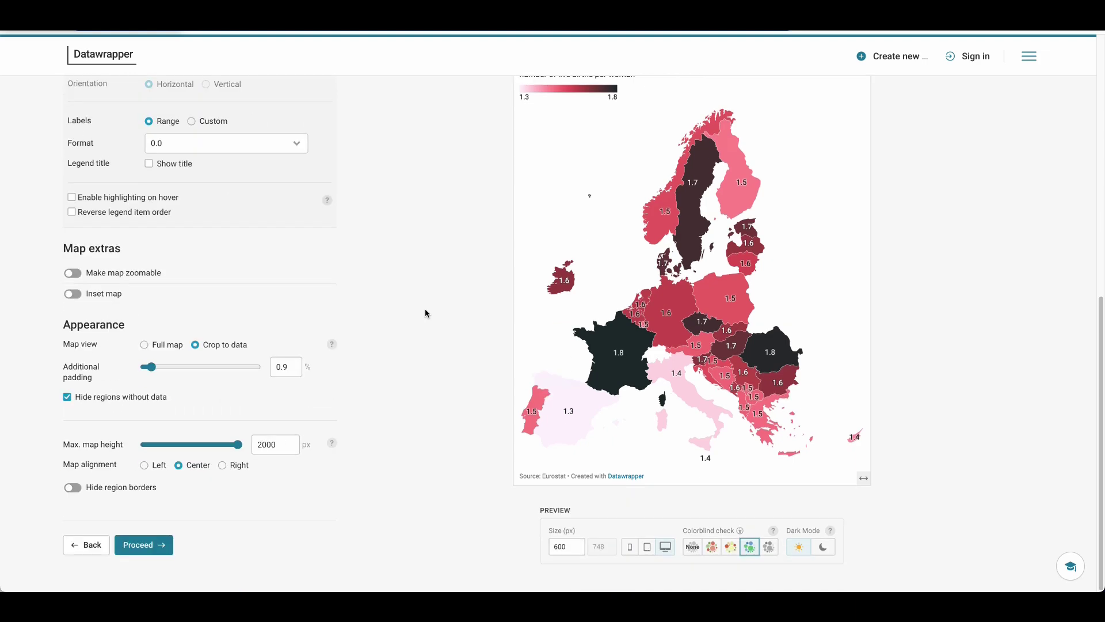
click(167, 344)
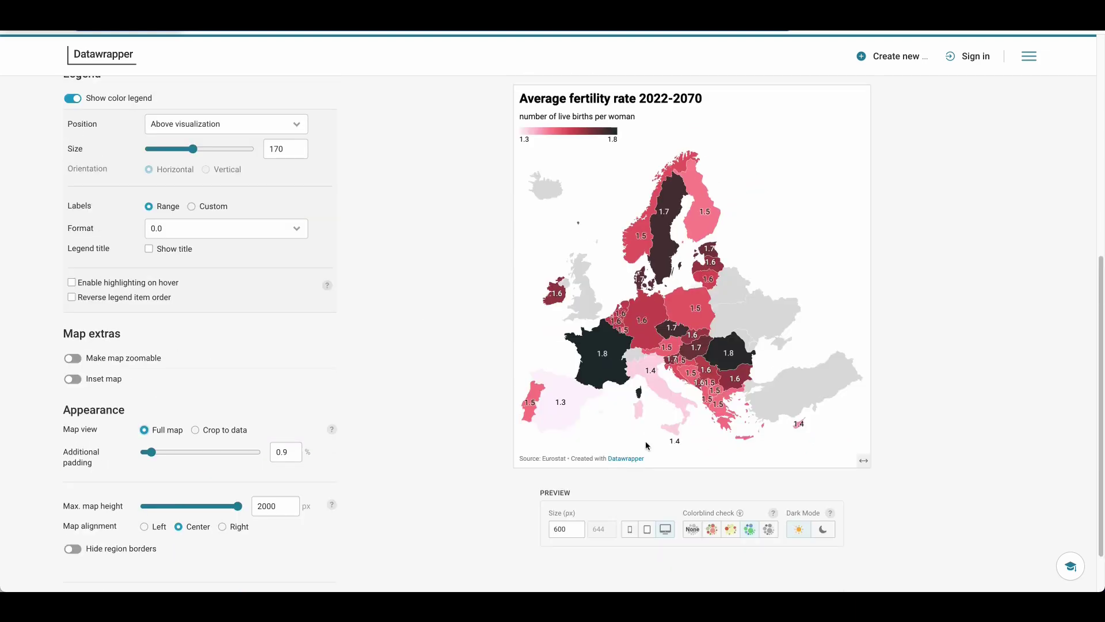
scroll(419, 340, up, 10)
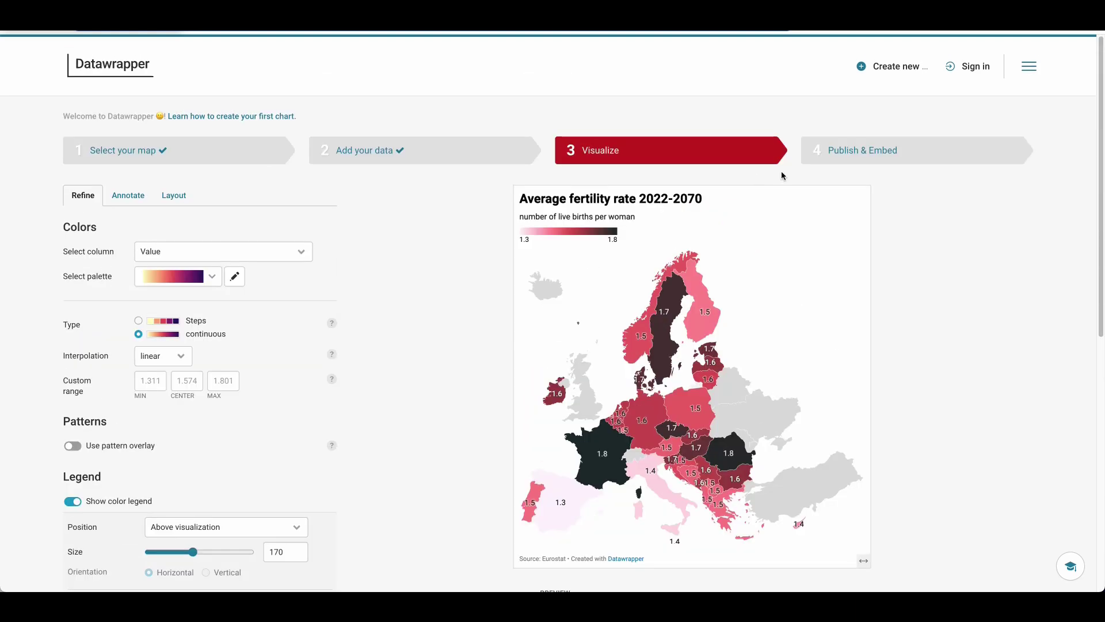
Step: Open the Publish & Embed stage and read the options for embedding the chart or downloading it as PNG
click(838, 151)
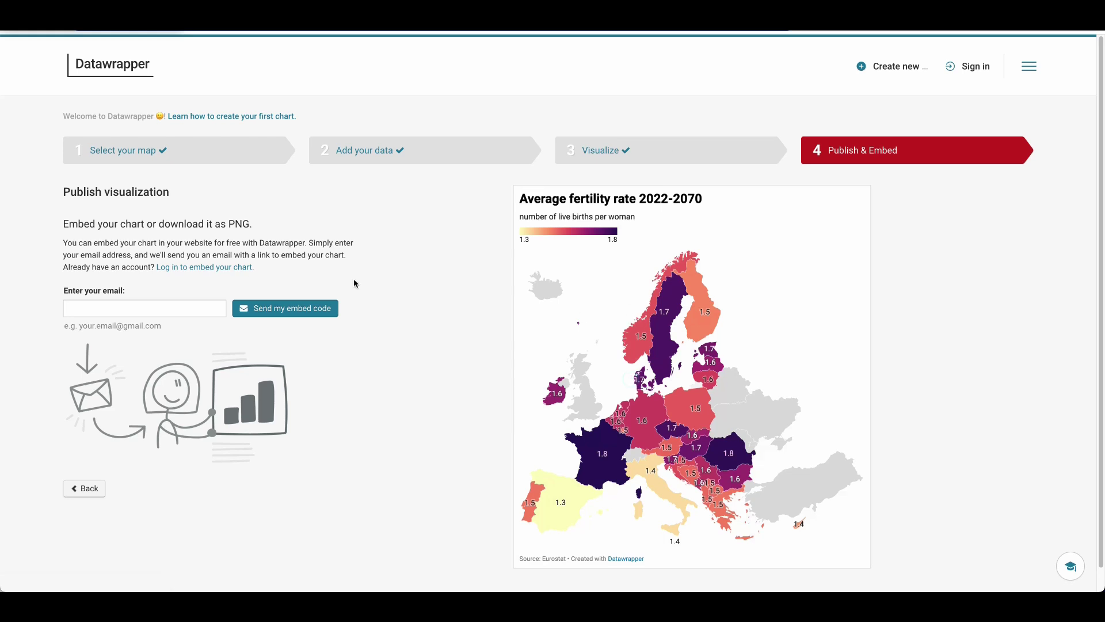
drag(63, 225, 266, 236)
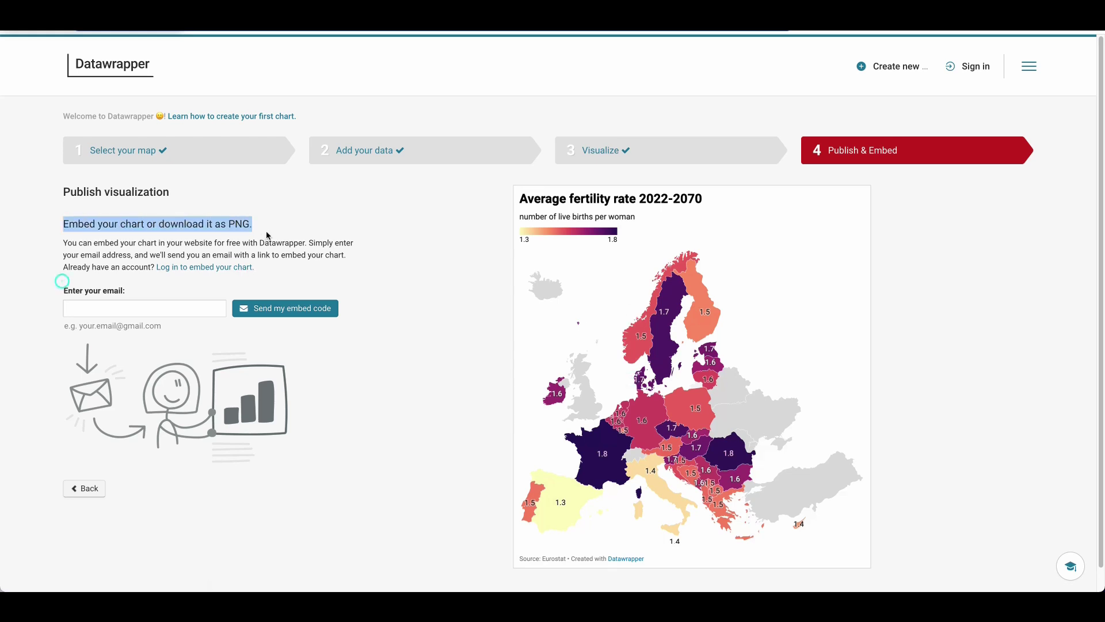
click(323, 223)
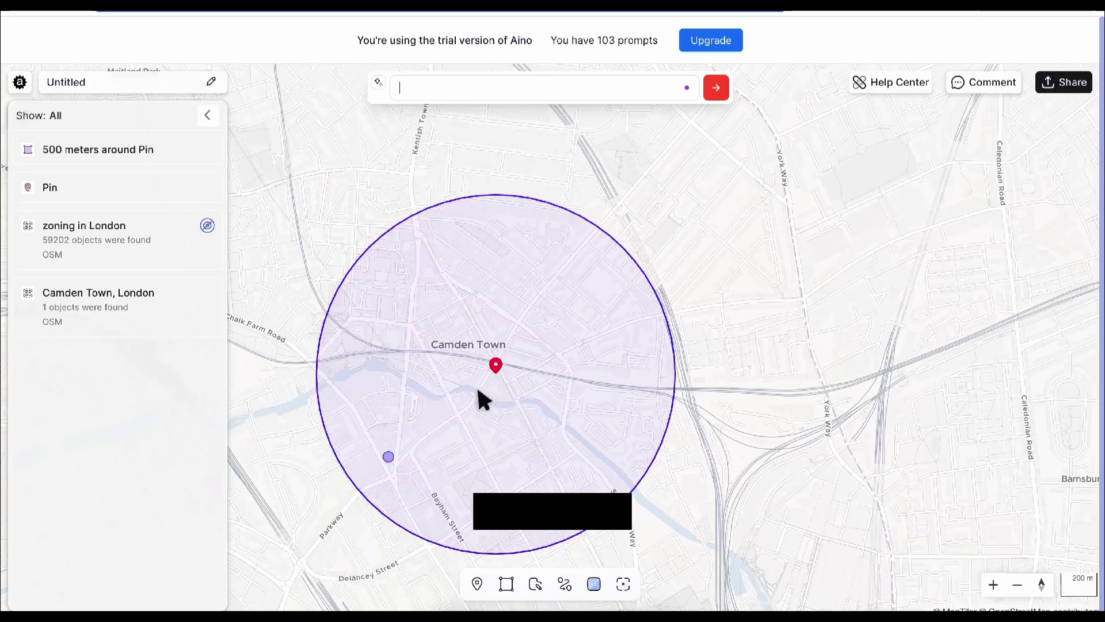
Step: Switch to Aino and prompt for buildings in the "500 meters around Pin" area at Camden Town
drag(477, 385, 479, 378)
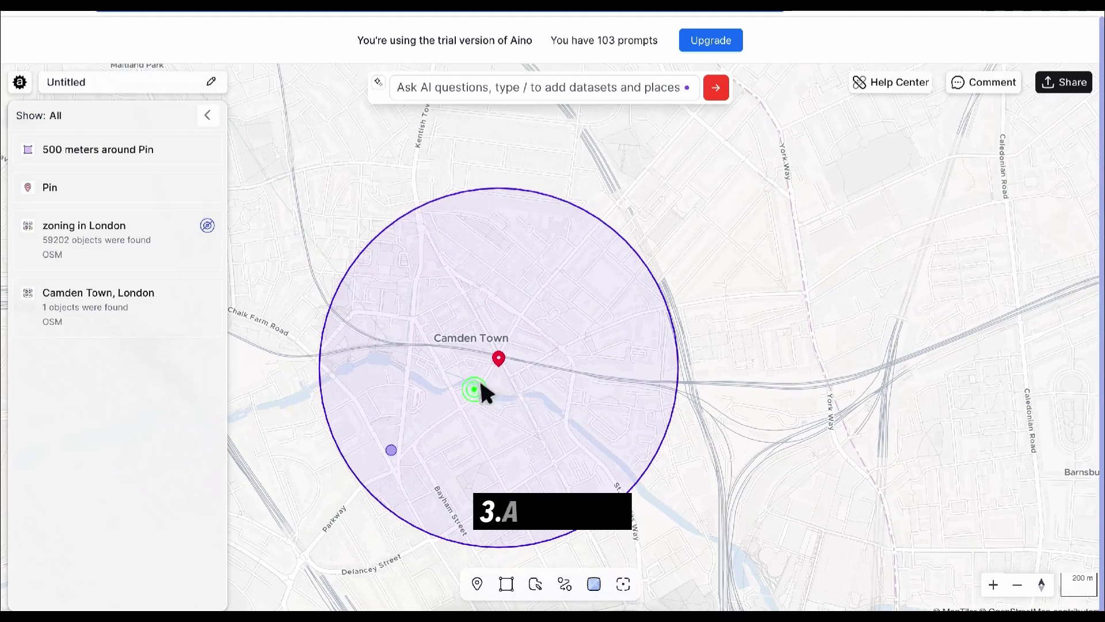
click(457, 80)
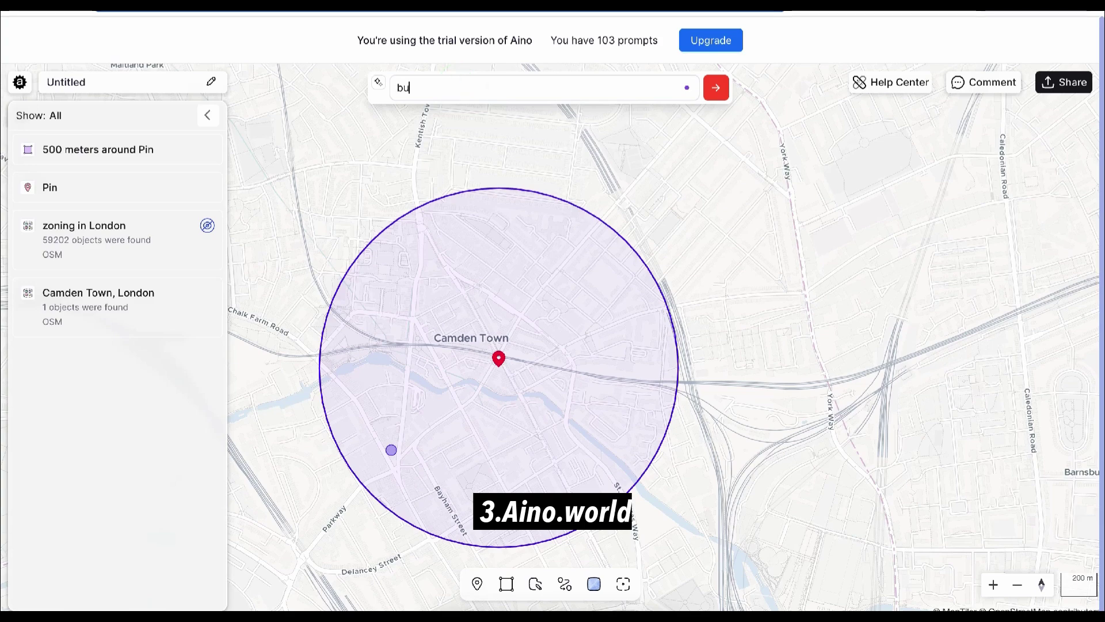
text(buildings in /)
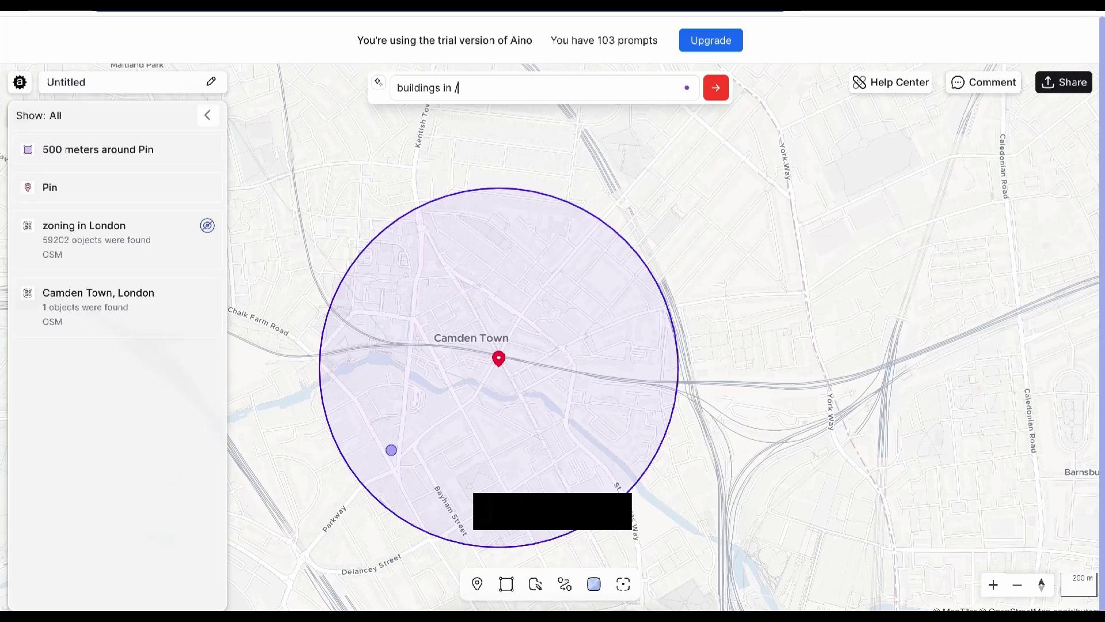
text(500)
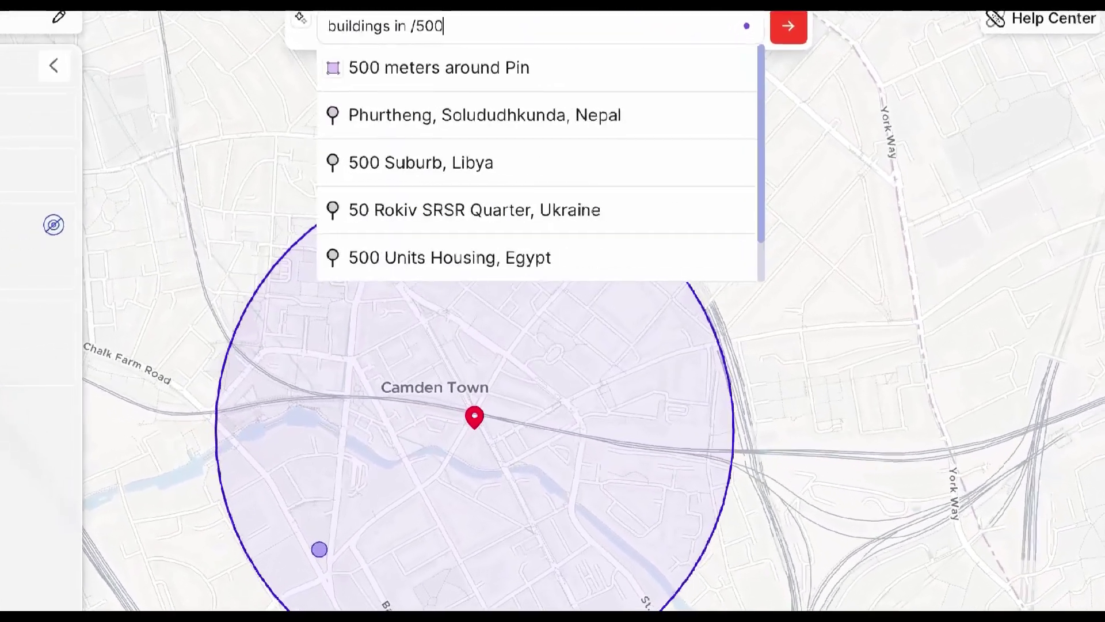
click(515, 64)
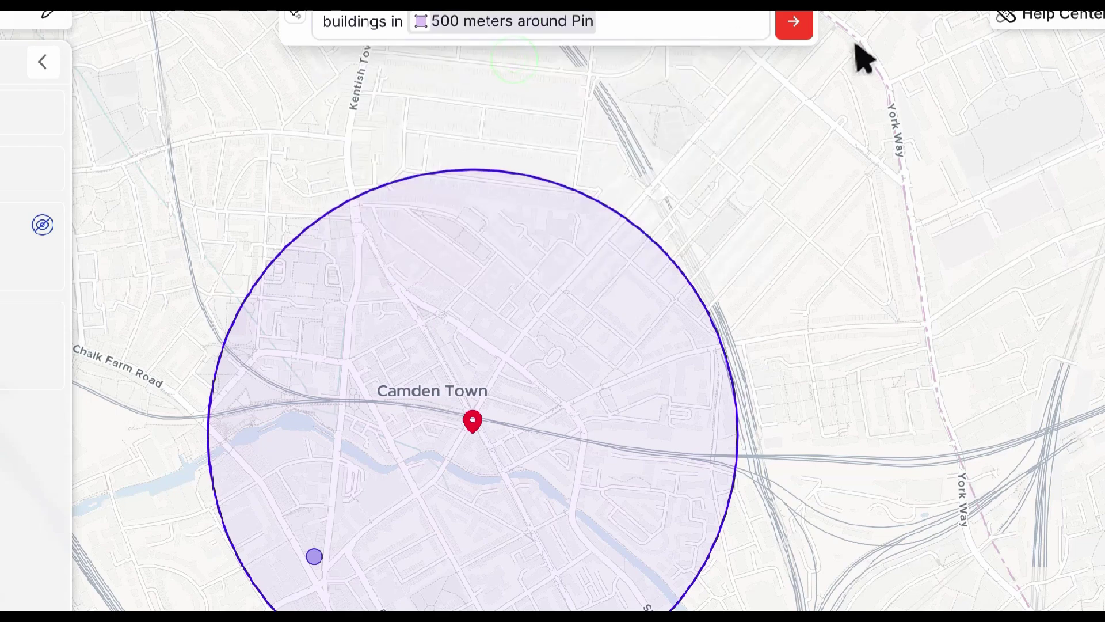
click(797, 25)
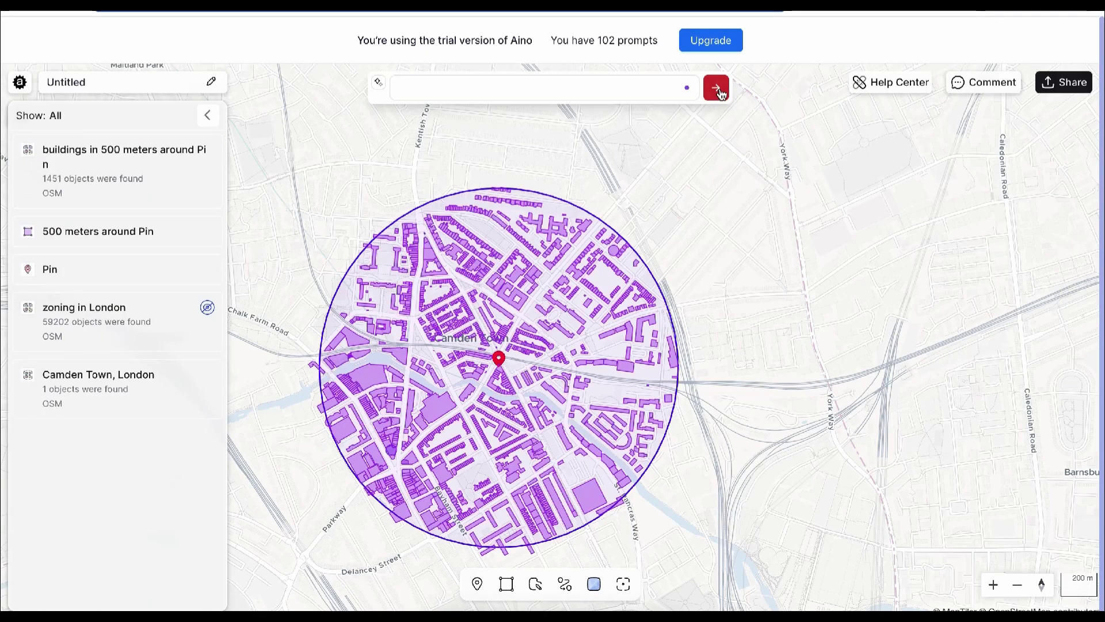
Step: Inspect the attributes of a building on Royal College Street and of another beside St Pancras Way
scroll(492, 362, up, 5)
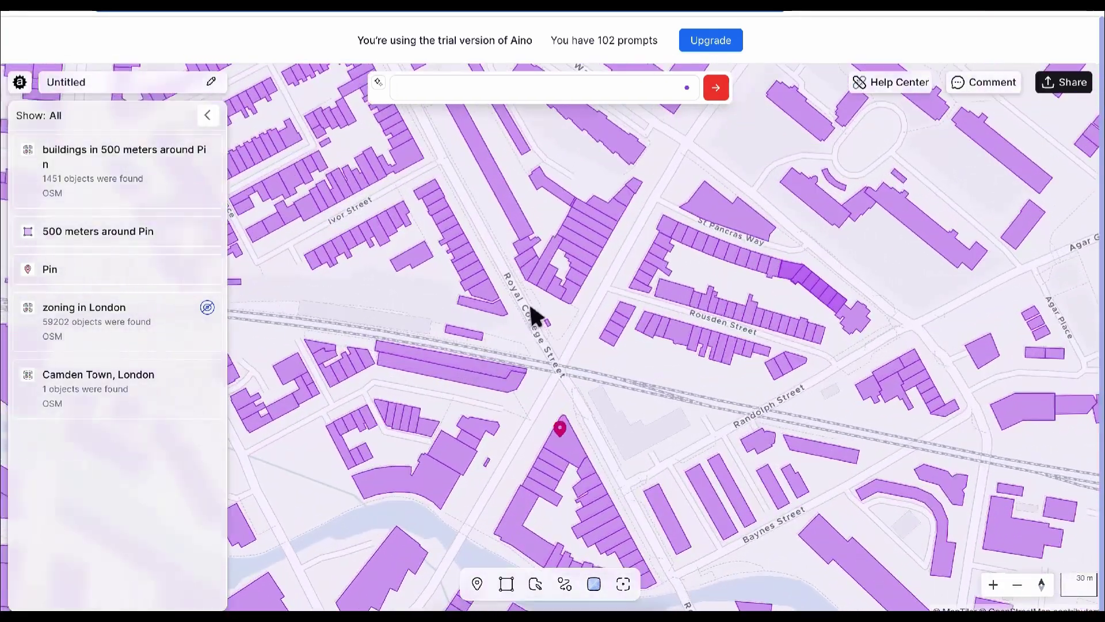
click(537, 276)
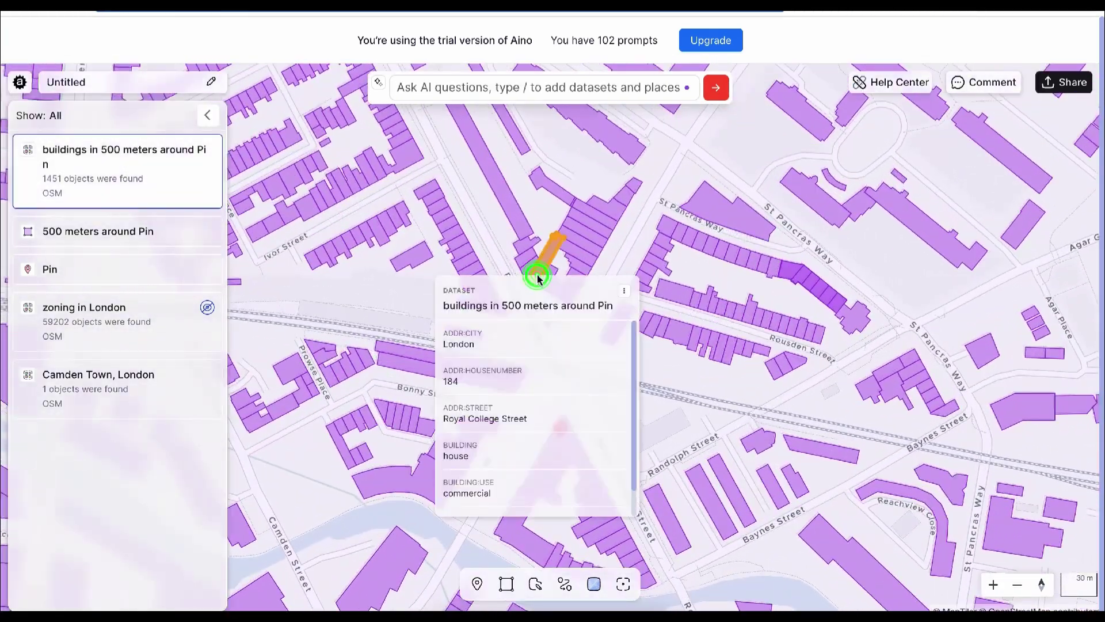
drag(460, 383, 443, 383)
scroll(444, 384, down, 1)
click(477, 358)
click(461, 481)
click(667, 230)
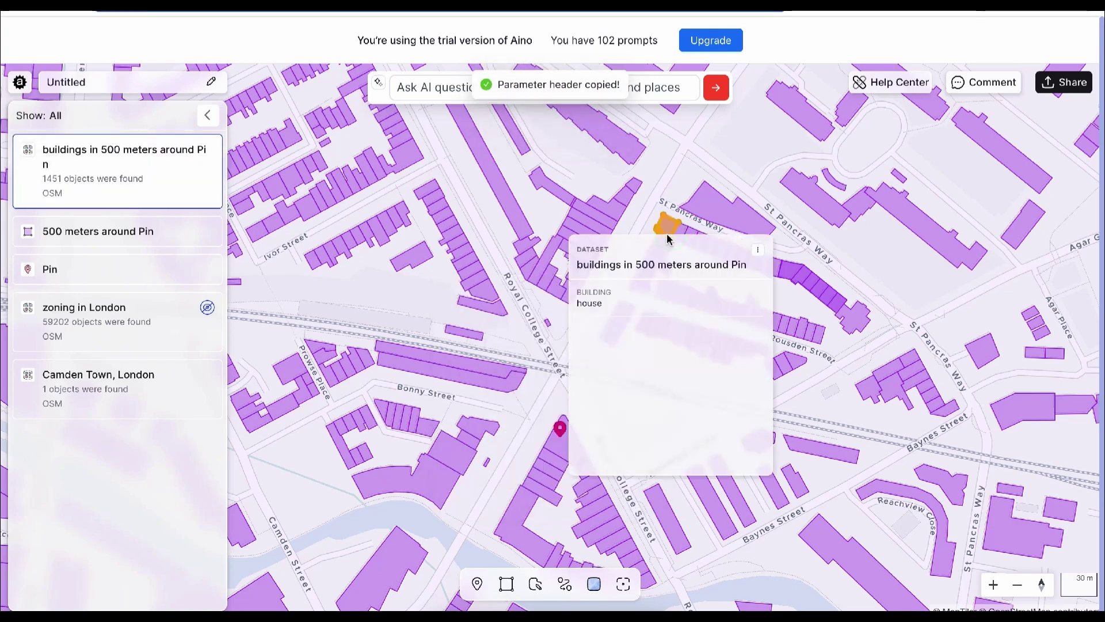
Step: Generate a 15 mins walk area around the Pin and view its full extent
scroll(338, 288, down, 5)
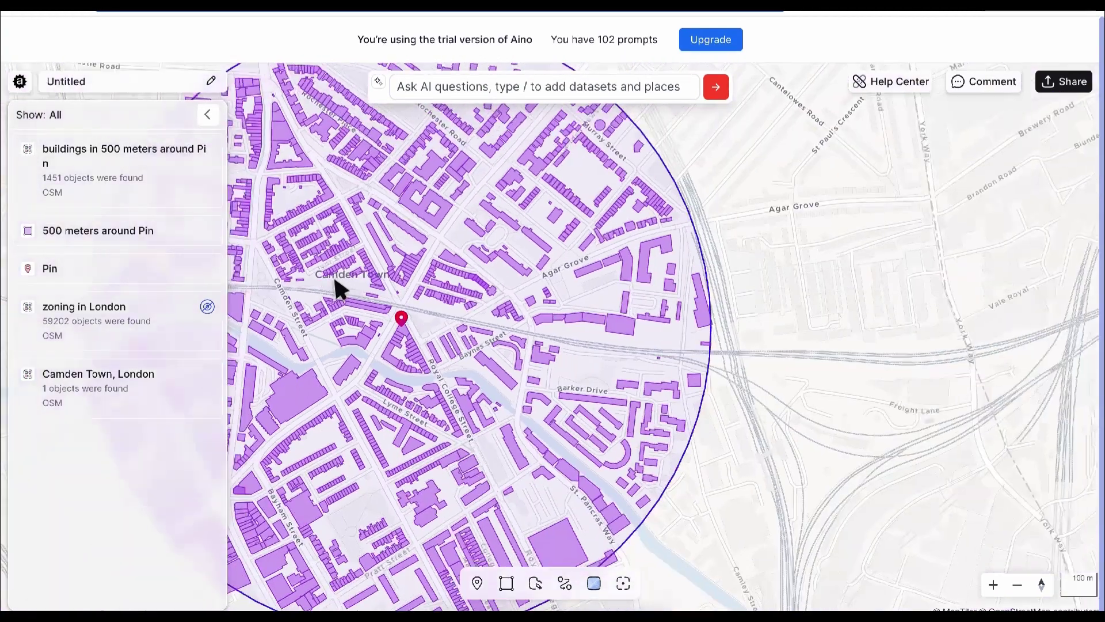
drag(338, 289, 478, 288)
scroll(478, 288, down, 2)
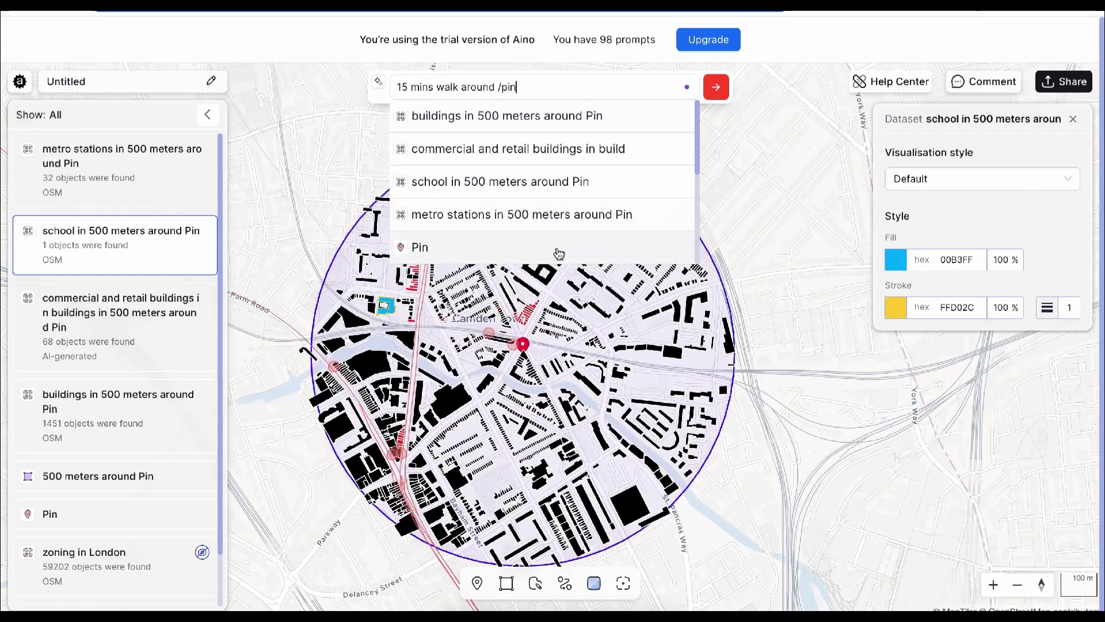
key(Return)
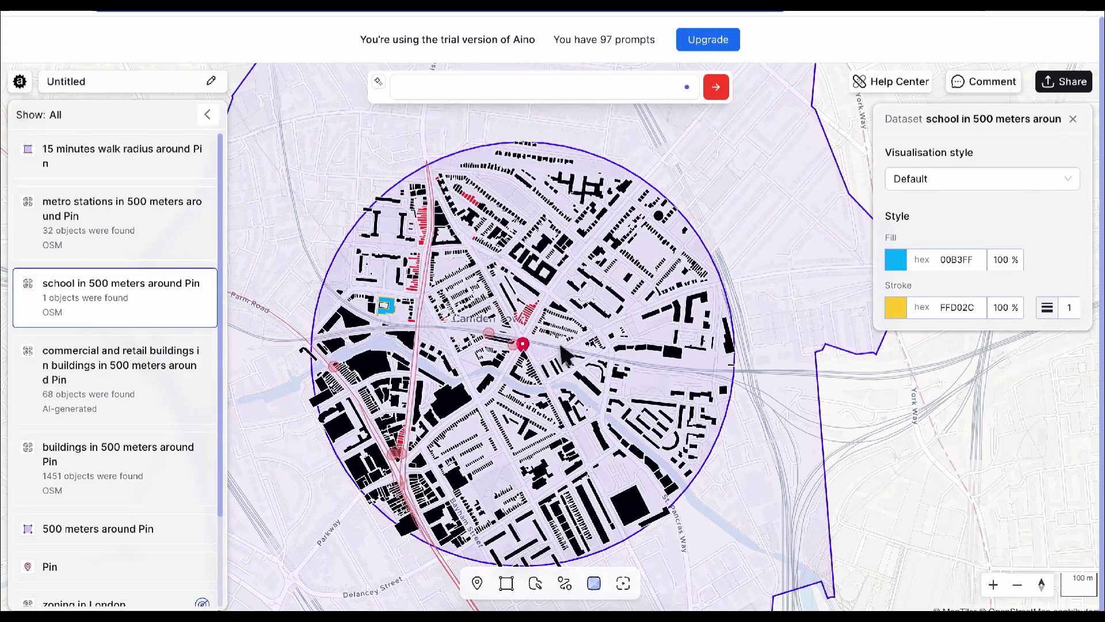
scroll(561, 354, down, 3)
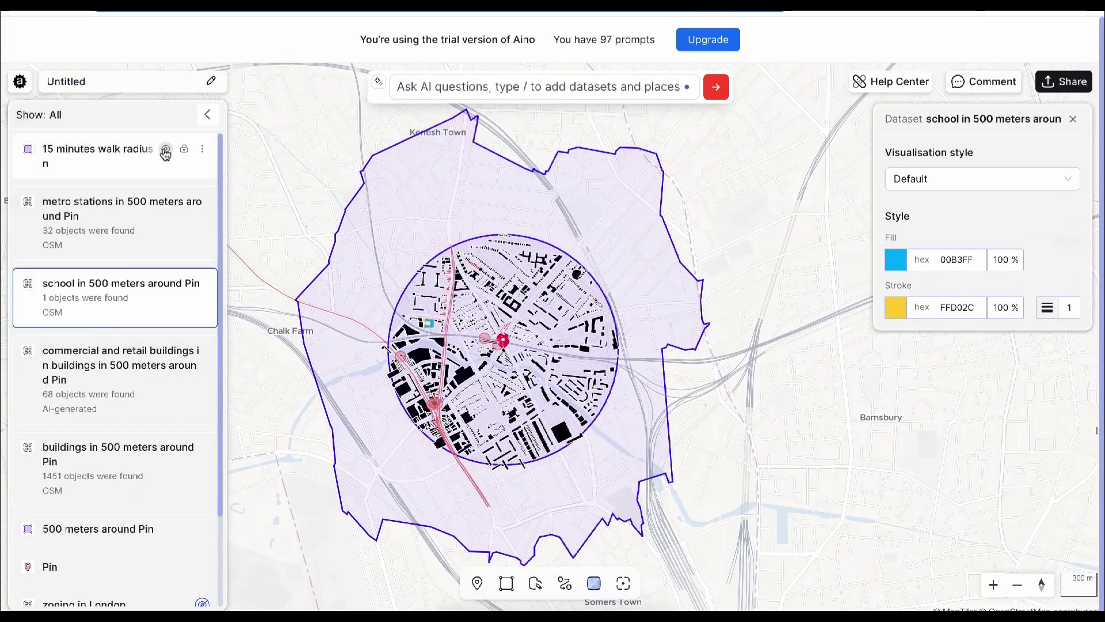
Step: Toggle the 15 minutes walk radius layer's visibility and inspect its area in the layer details
click(165, 149)
click(165, 150)
click(202, 149)
click(231, 158)
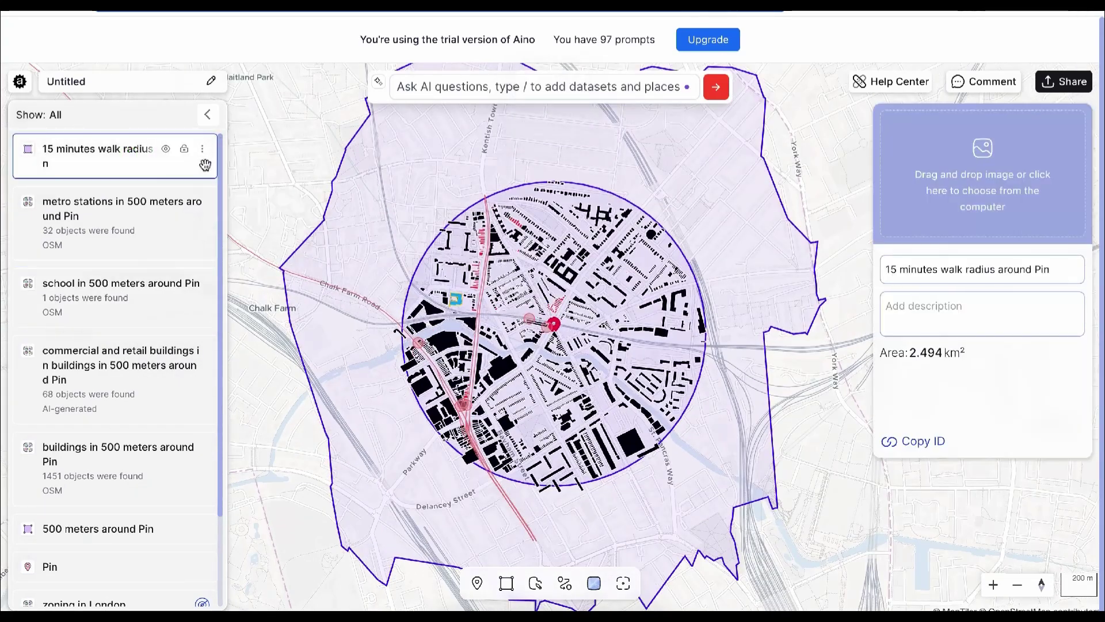
double_click(915, 354)
click(202, 150)
click(233, 173)
Step: Move the 15 minutes walk radius layer below the 500-meter buildings, and hide it and the 500 meters around Pin area
drag(72, 154, 88, 451)
scroll(87, 423, down, 2)
click(165, 371)
click(165, 371)
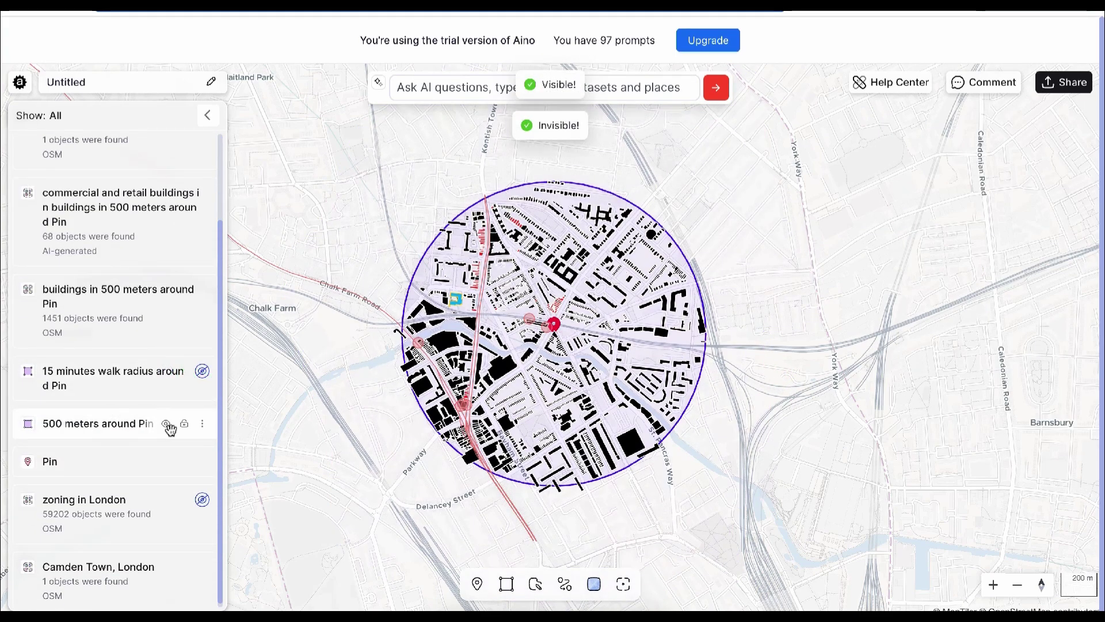
click(165, 424)
Step: Generate a 1000 meters around Pin area and show the 15 minutes walk radius for comparison
scroll(541, 374, up, 3)
text(meters around Pin)
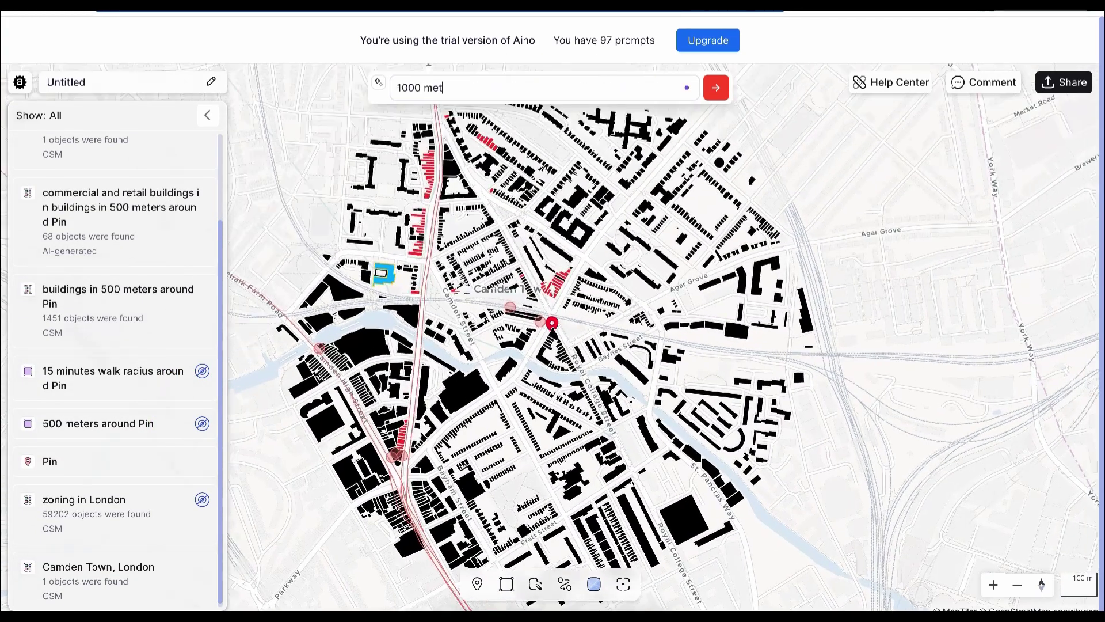
click(717, 91)
click(165, 412)
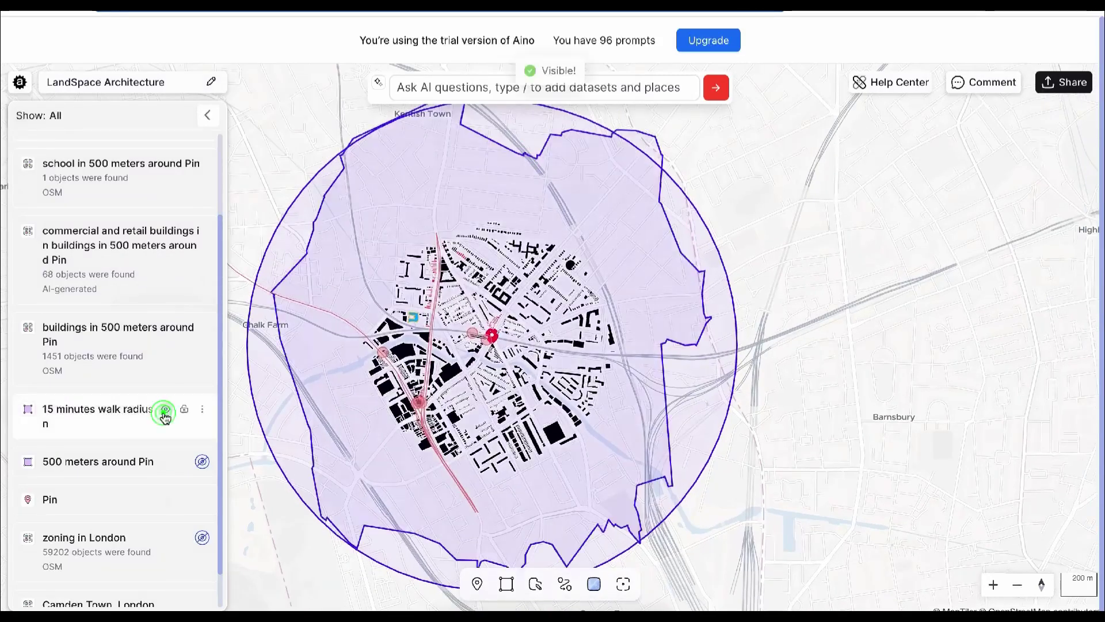
Step: Prompt for buildings in the "1000 meters around Pin" area
text(buildings in /)
click(461, 145)
click(717, 90)
Step: Move the new 1000-meter layers below the 500-meter buildings and hide the 15 minutes walk radius and 1000 meters around Pin areas
scroll(81, 244, up, 3)
drag(81, 219, 81, 391)
click(166, 393)
click(166, 421)
Step: Style the buildings in 1000 meters around Pin with a black 000000 fill and a white FFFFFF stroke
click(202, 339)
click(240, 346)
click(896, 260)
drag(805, 196, 721, 248)
click(895, 307)
drag(797, 257, 714, 197)
drag(806, 153, 797, 169)
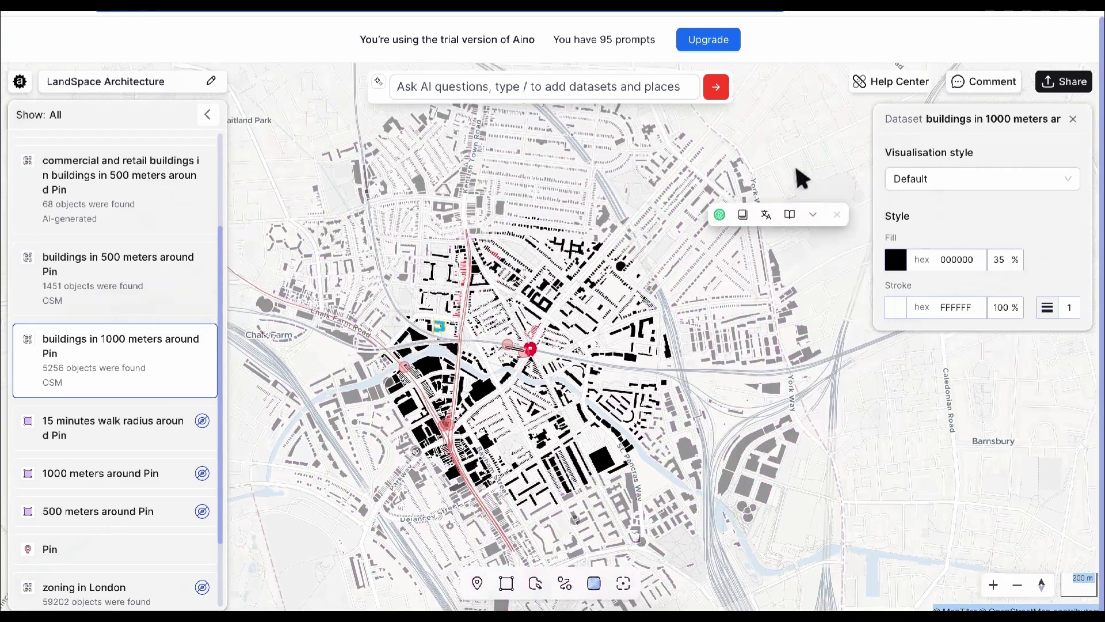
Step: Set the 1000-meter buildings' fill opacity to 25% and stroke opacity to 50%
double_click(999, 260)
text(25)
double_click(1001, 307)
text(50)
scroll(671, 244, down, 3)
scroll(656, 247, up, 6)
scroll(671, 242, down, 5)
Step: Prompt for parks and green spaces in the "1000 meters around Pin" area and view them on the map
click(558, 90)
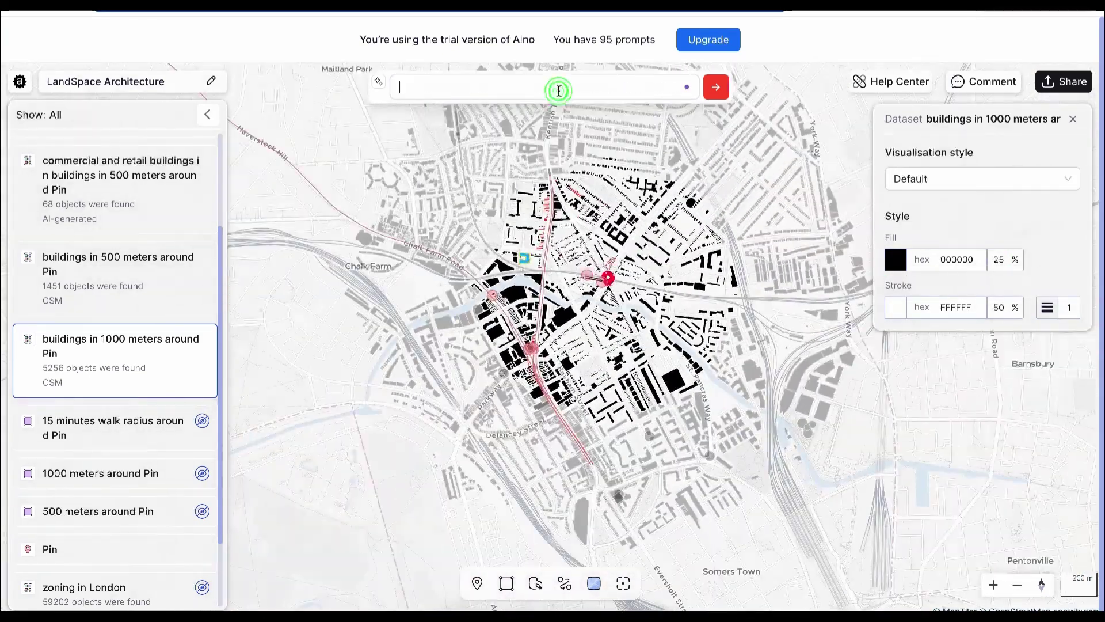
click(476, 182)
click(716, 90)
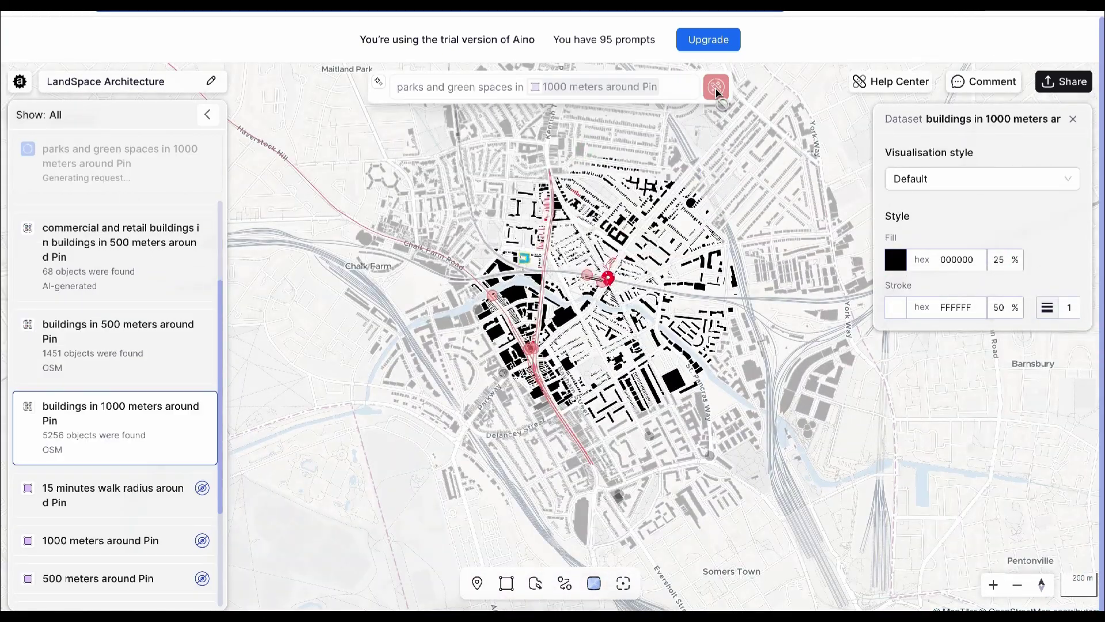
click(1073, 120)
drag(765, 219, 667, 255)
scroll(165, 326, up, 3)
scroll(496, 213, down, 5)
scroll(489, 207, up, 4)
Step: Style the parks and green spaces with a green 34D438 fill at 30% opacity and a white FFFFFF stroke
click(143, 173)
click(895, 259)
click(829, 319)
click(895, 307)
drag(799, 230, 716, 173)
scroll(474, 253, up, 5)
double_click(999, 260)
text(50)
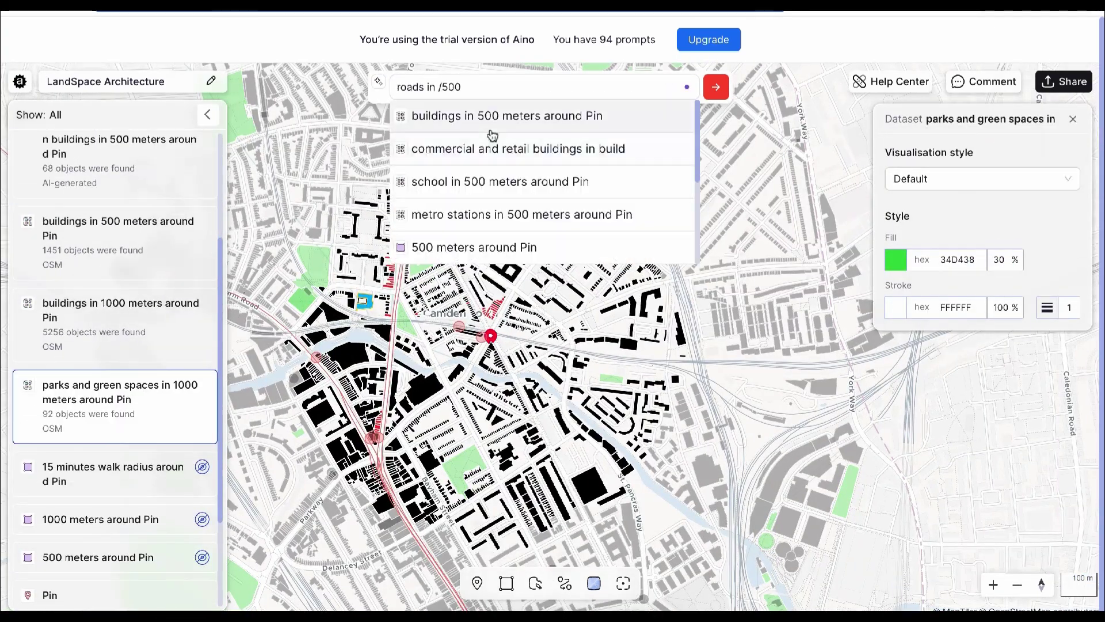
Step: Prompt for roads in the "500 meters around Pin" area
click(473, 248)
click(715, 91)
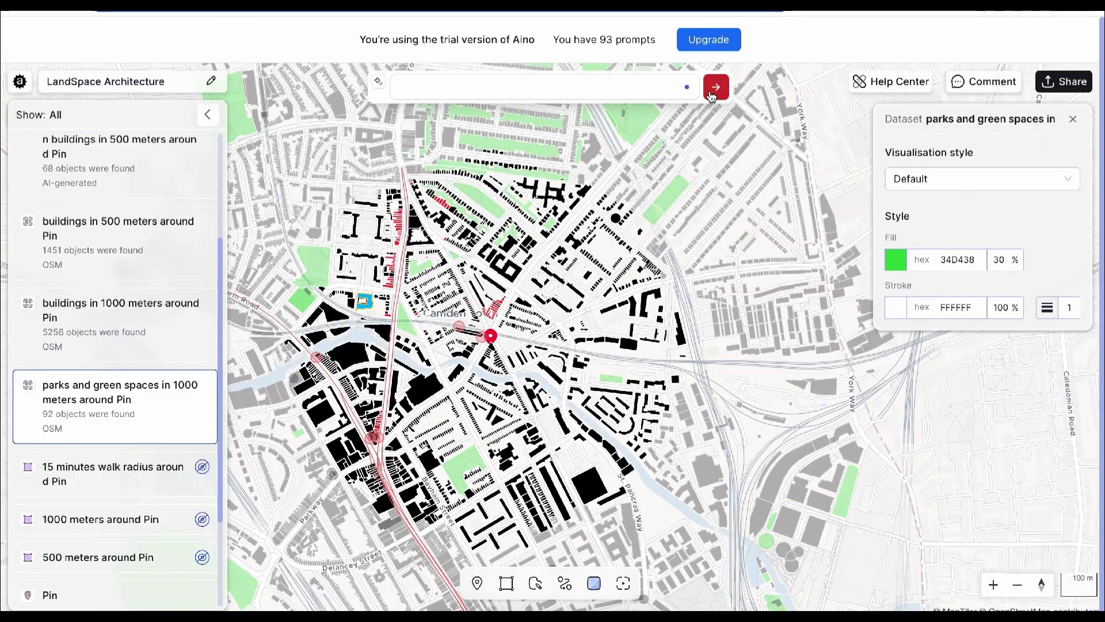
scroll(144, 241, up, 5)
Step: Try the Heatmap visualisation style on the roads in 500 meters around Pin
click(127, 162)
scroll(259, 553, up, 2)
click(1016, 179)
click(1013, 232)
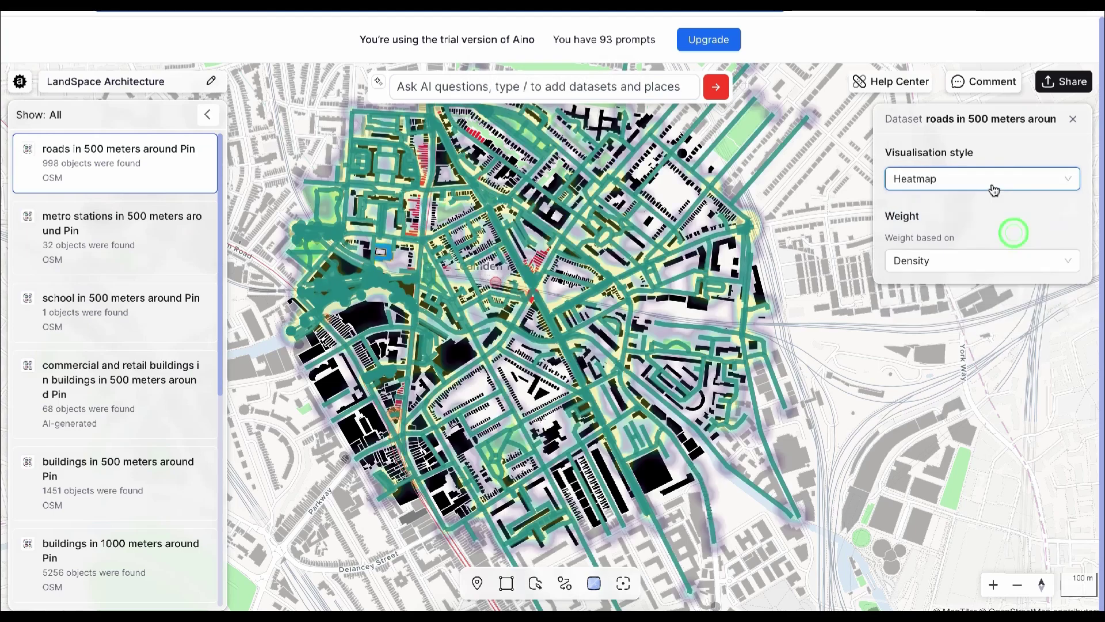
scroll(472, 244, up, 3)
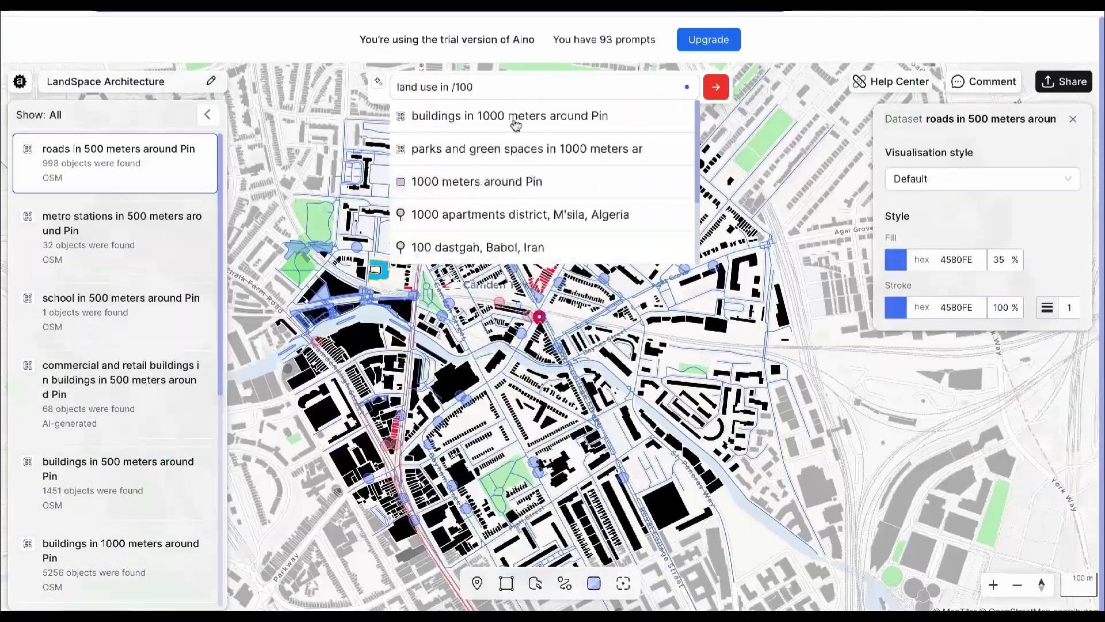
Step: Prompt for land use in the "1000 meters around Pin" area and inspect the resulting plots on the map
click(477, 181)
key(Return)
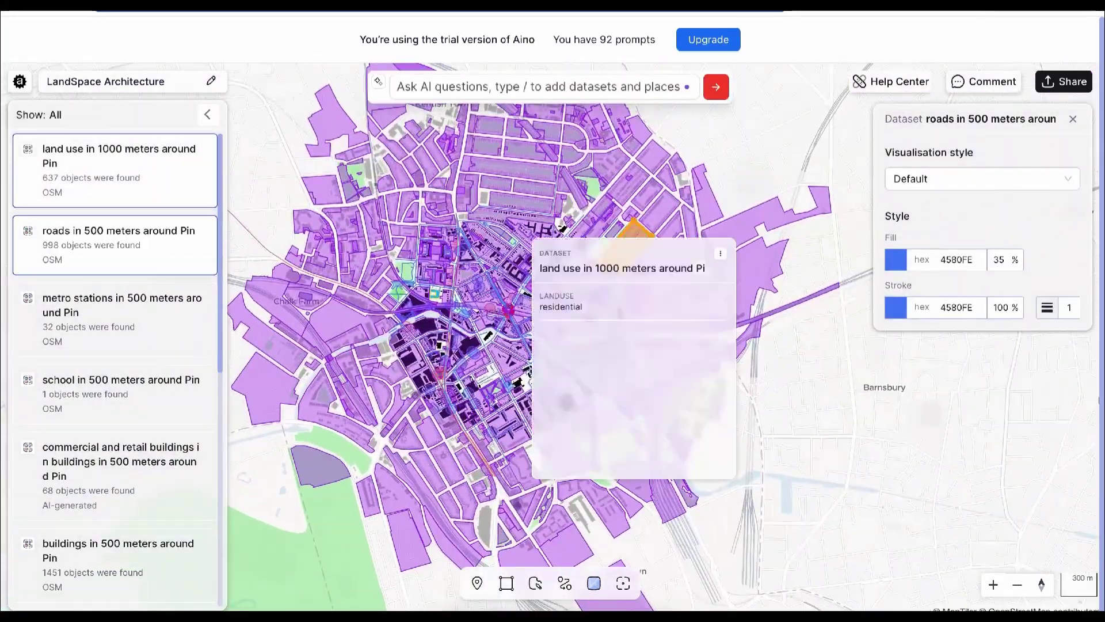
click(430, 478)
scroll(430, 478, up, 3)
drag(430, 478, 397, 529)
Step: Move the land use layer below the 500 meters around Pin area and set its fill to FFD02C at 10% opacity
drag(120, 198, 145, 425)
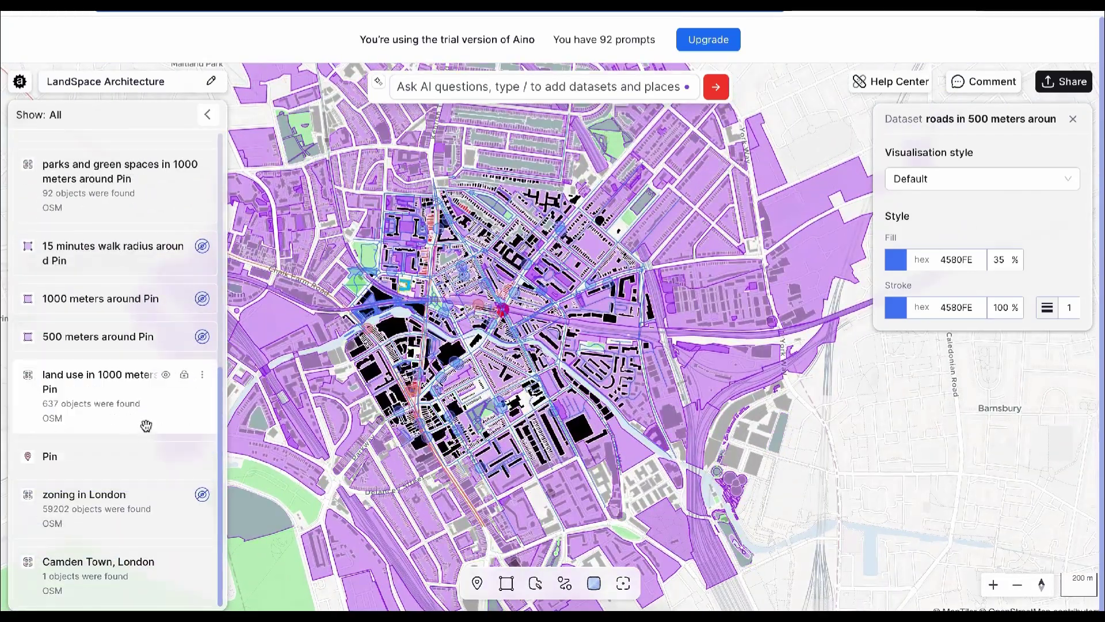
click(893, 261)
click(800, 368)
click(1003, 261)
key(BackSpace)
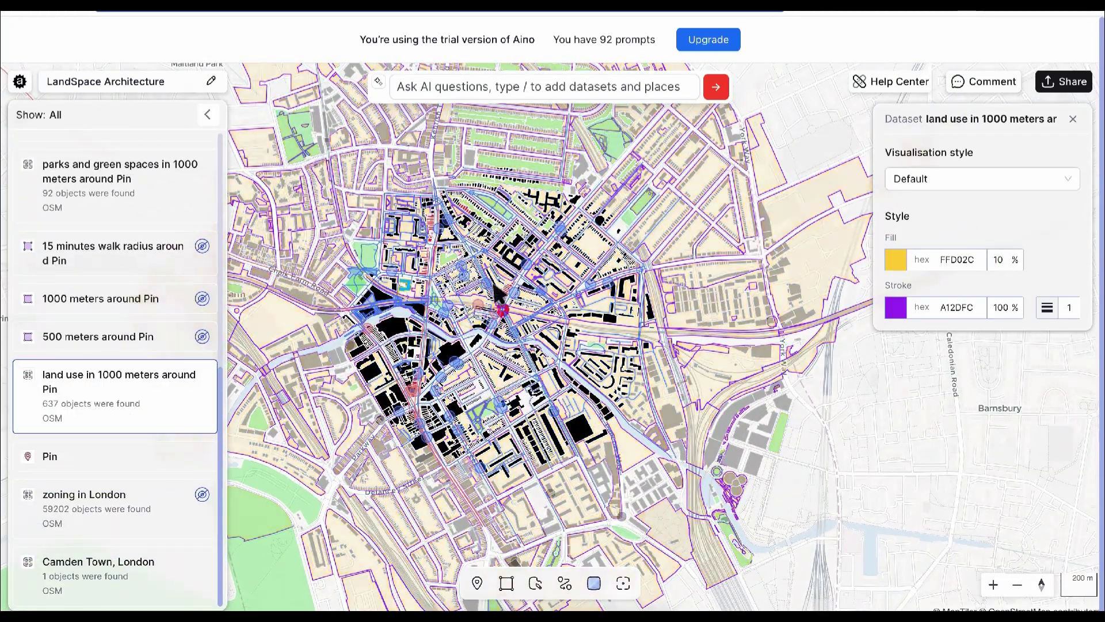
Step: Hide the land use layer and prompt for population in "London, United Kingdom"
scroll(493, 276, up, 2)
click(166, 375)
click(538, 87)
text(population in )
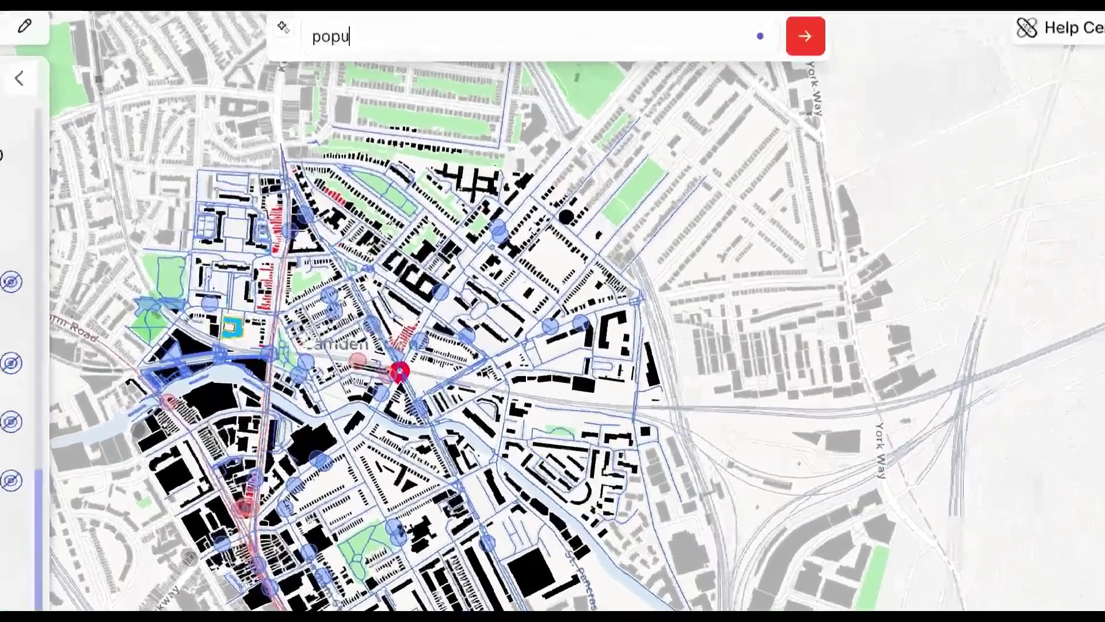
text(/london)
click(446, 180)
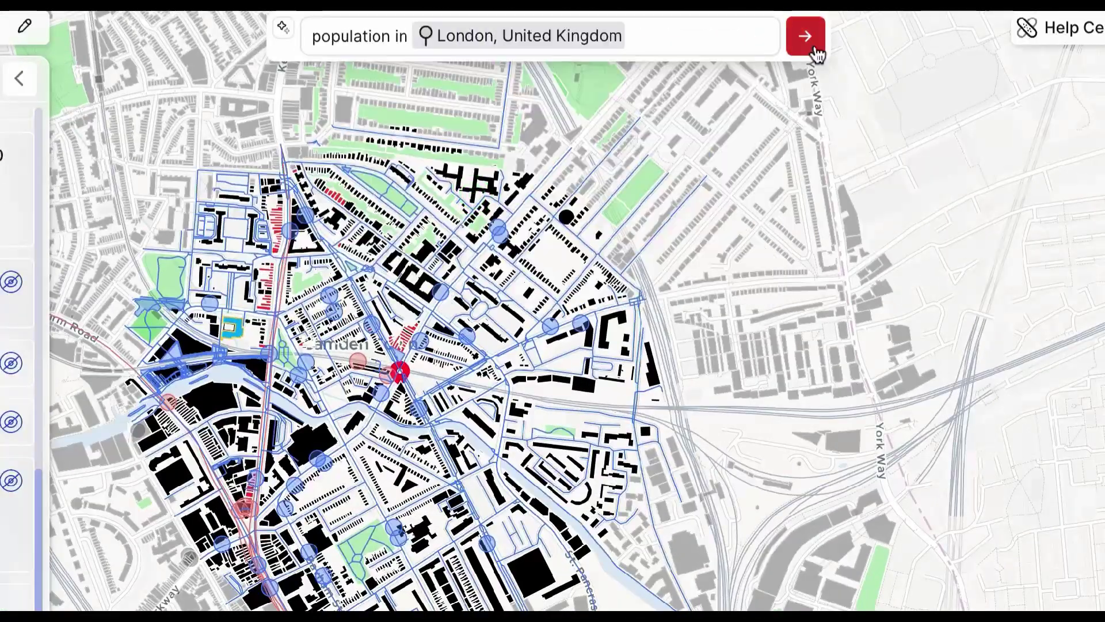
click(806, 38)
scroll(460, 340, down, 5)
scroll(151, 198, up, 10)
scroll(394, 451, up, 3)
Step: Open the population in London dataset's gradient style, pick a new max color, and open the min color
click(199, 148)
click(234, 153)
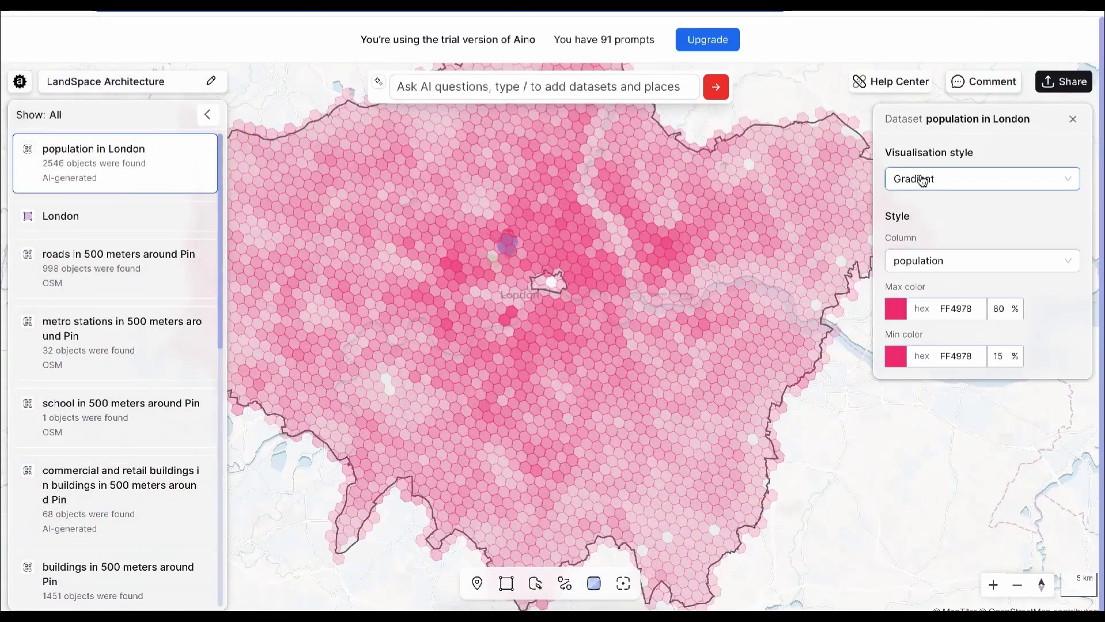
click(896, 309)
click(750, 388)
click(894, 357)
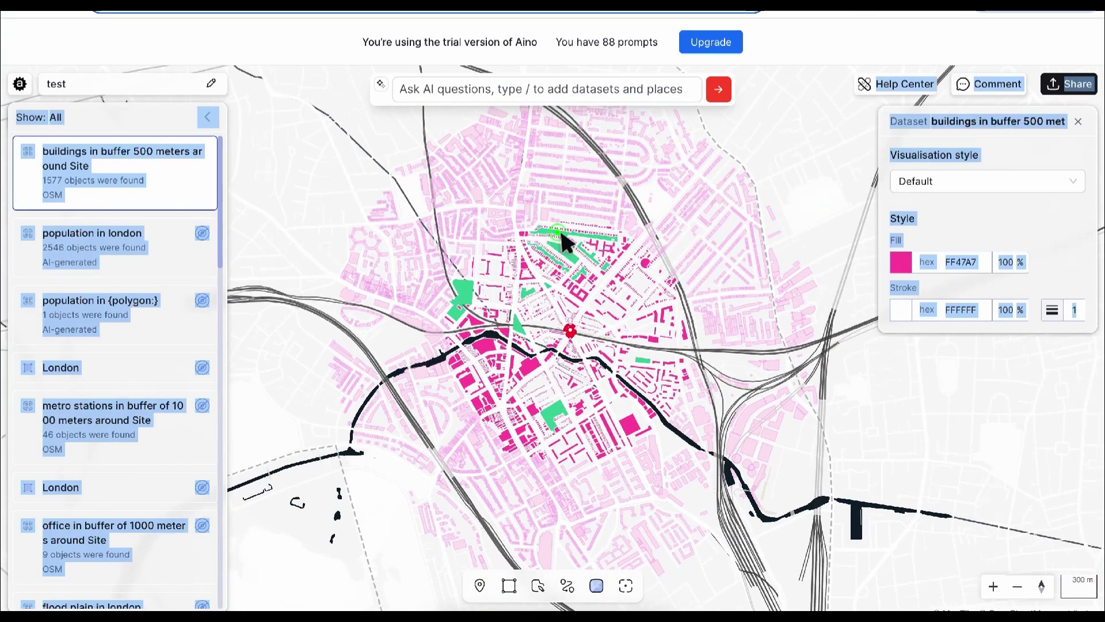
click(211, 122)
click(299, 223)
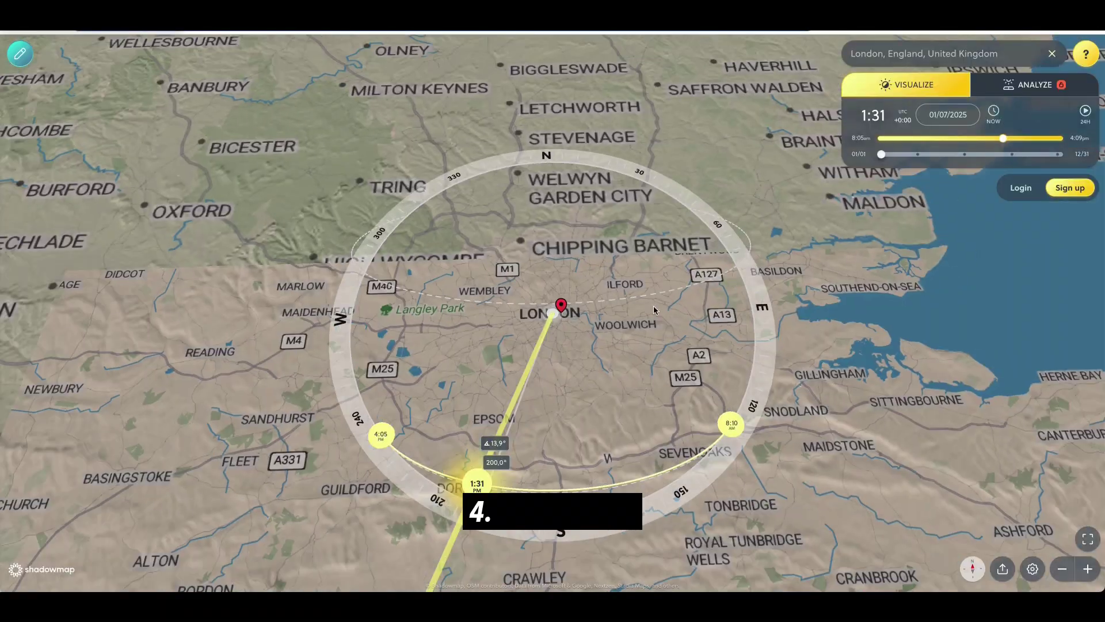
Step: Switch to Shadowmap, examine the building shadows around St Paul's Cathedral in London, and shift the time of day
scroll(654, 310, up, 15)
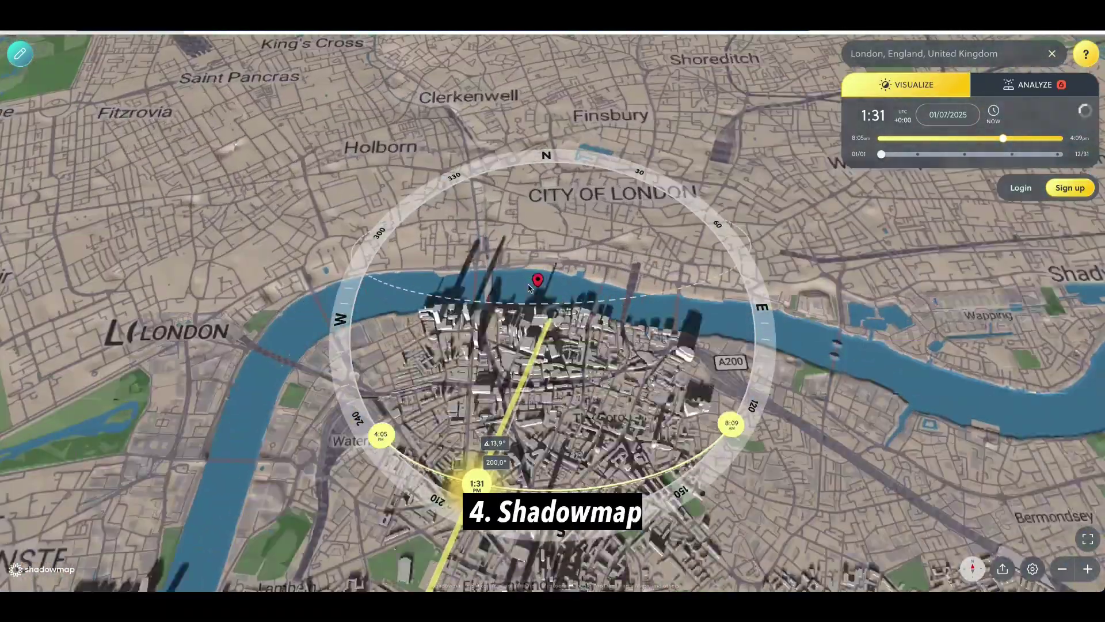
scroll(529, 288, up, 3)
drag(540, 184, 550, 317)
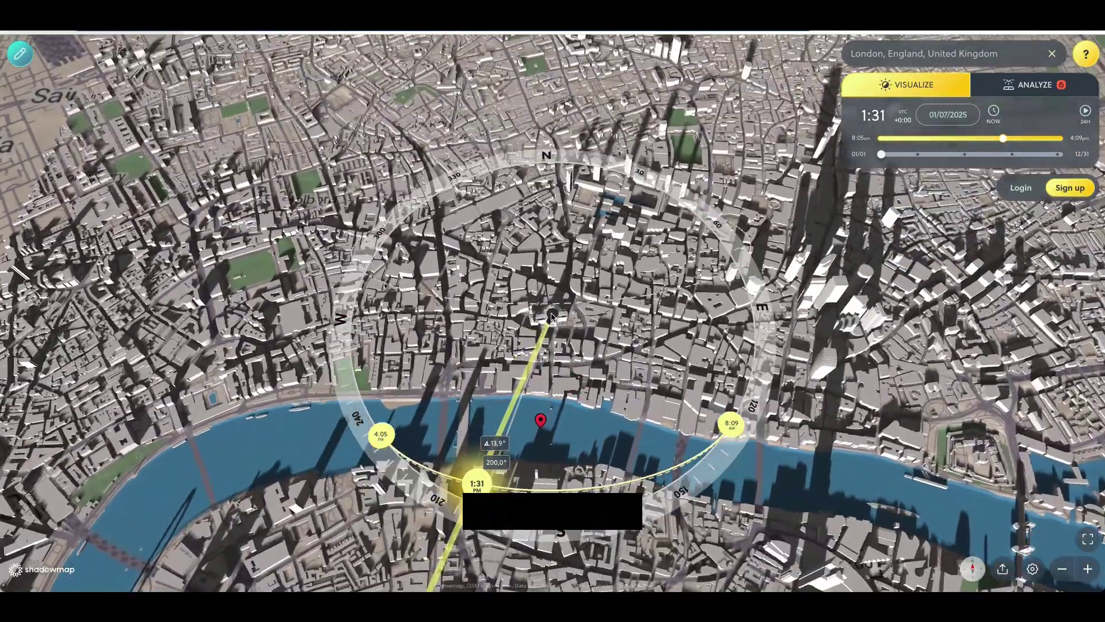
scroll(551, 316, up, 5)
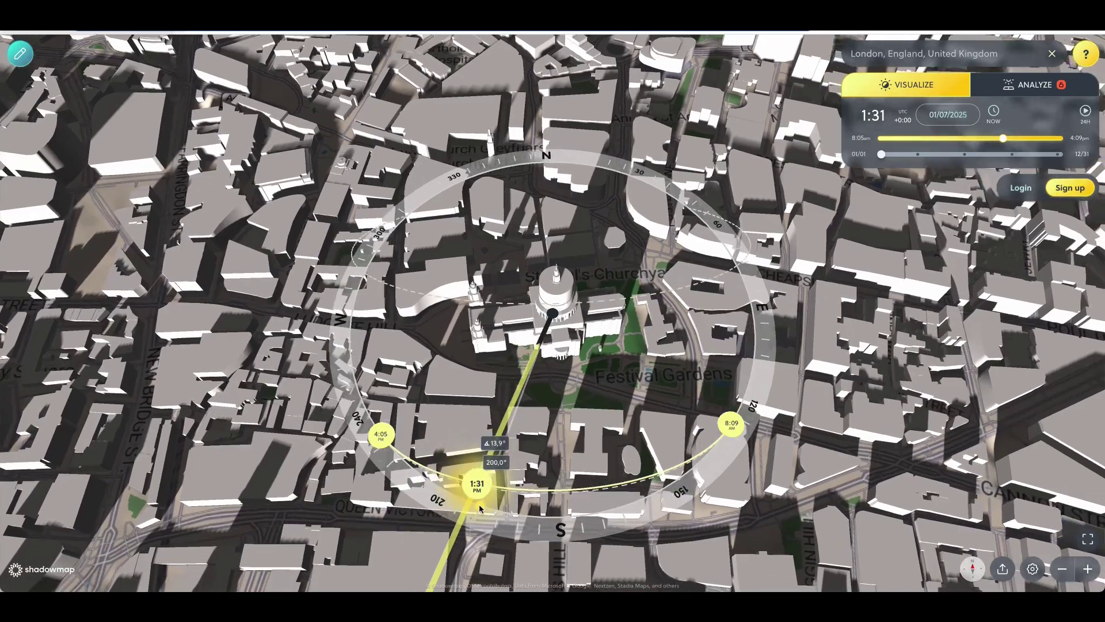
scroll(548, 378, up, 2)
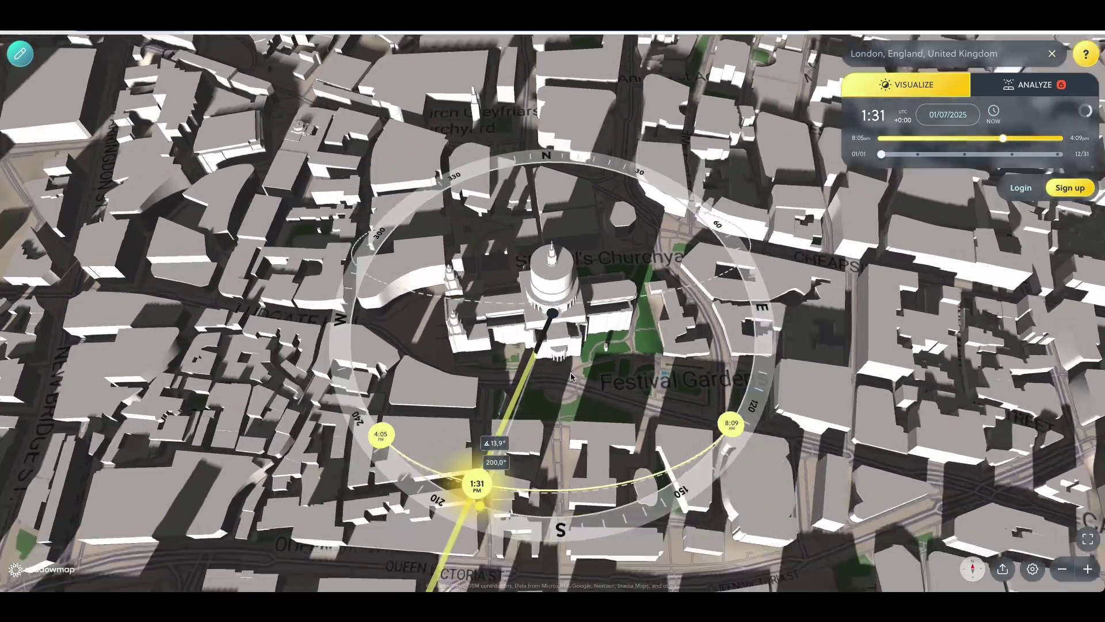
scroll(548, 378, down, 2)
drag(429, 440, 664, 447)
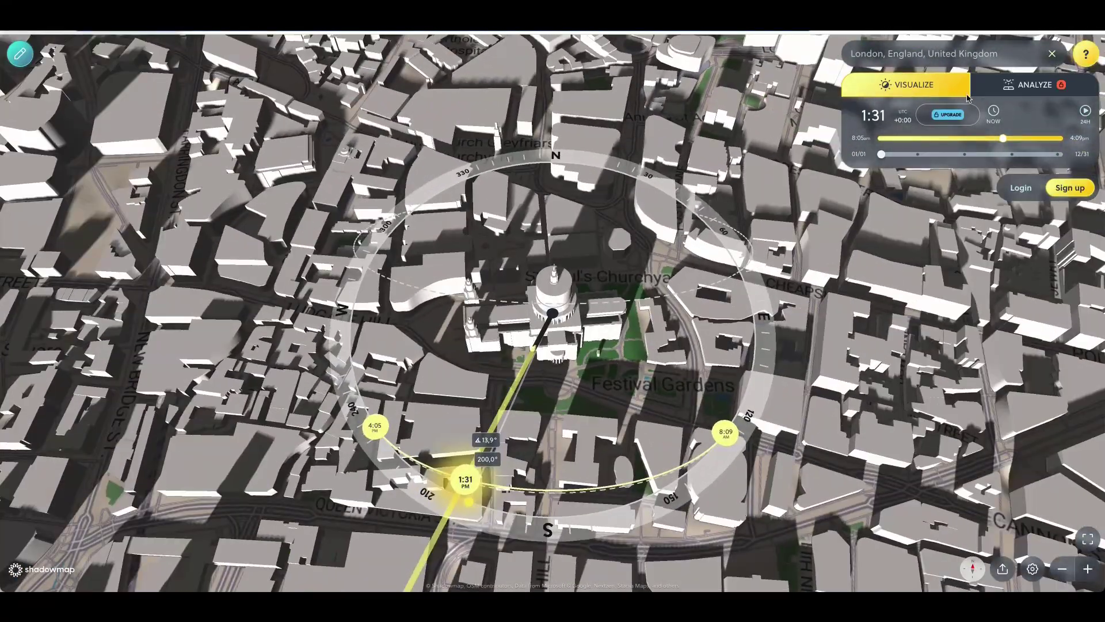
drag(1004, 140, 1025, 149)
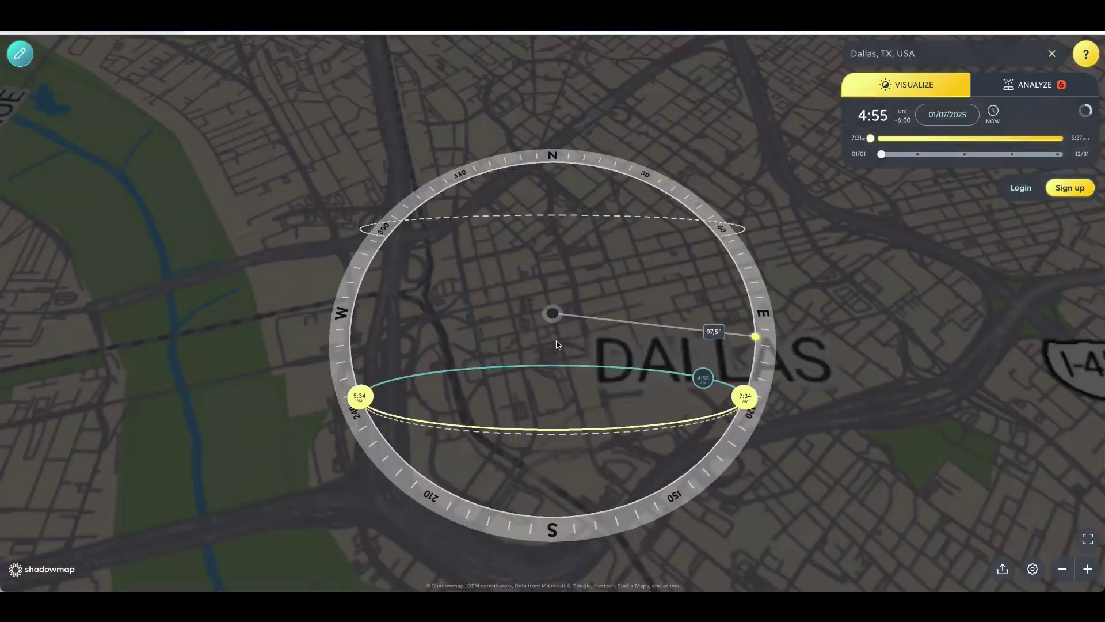
Step: Examine central Dallas, TX up close and shift its time of day to view the shadows
scroll(579, 320, up, 5)
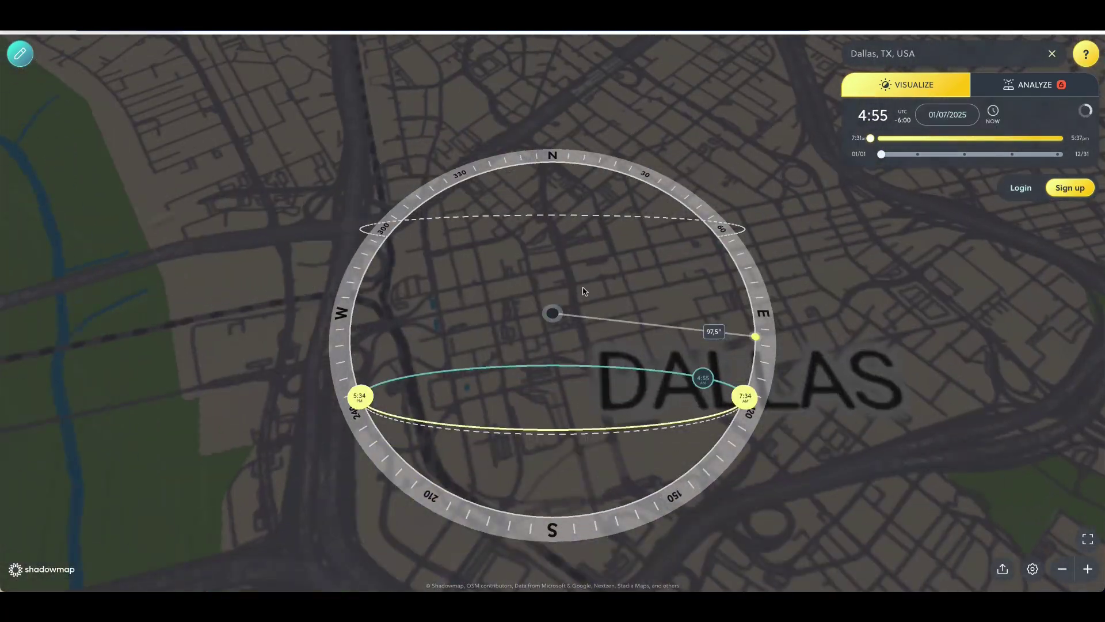
drag(1019, 139, 923, 152)
drag(586, 240, 670, 558)
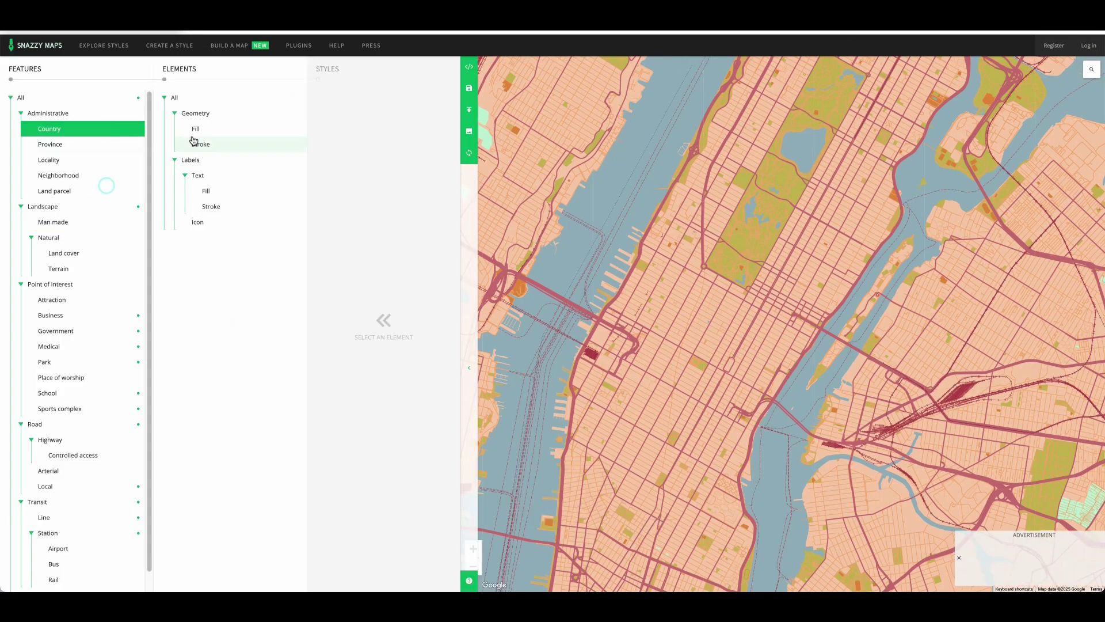
Step: Switch to Snazzy Maps, turn on the Highway geometry fill, and set its saturation to 100
scroll(71, 463, down, 1)
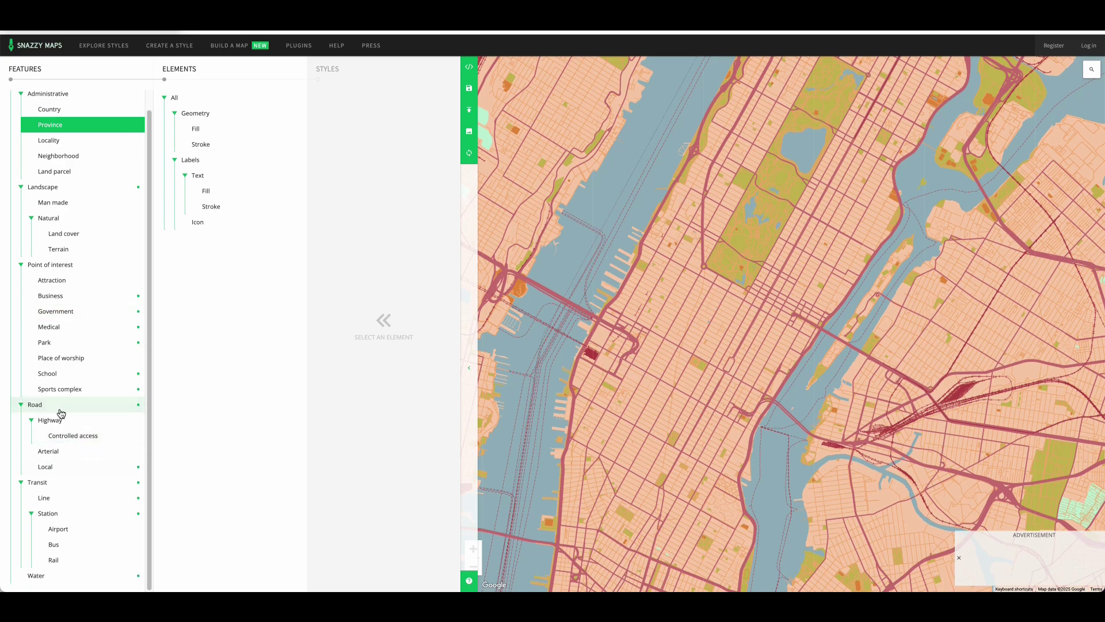
click(206, 129)
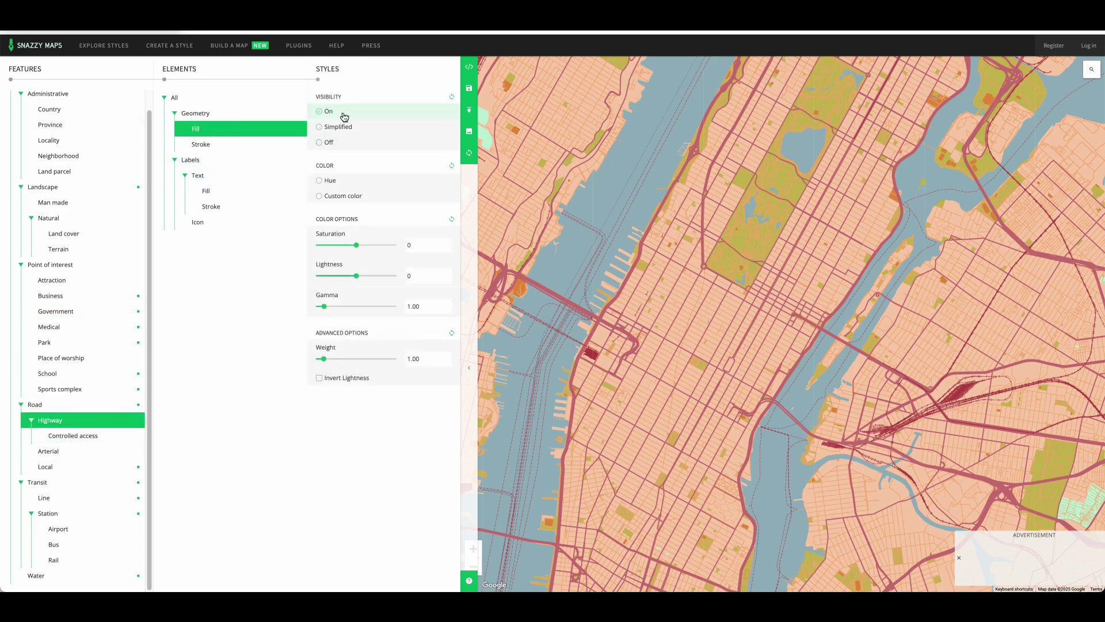
drag(386, 248, 386, 249)
scroll(583, 308, up, 2)
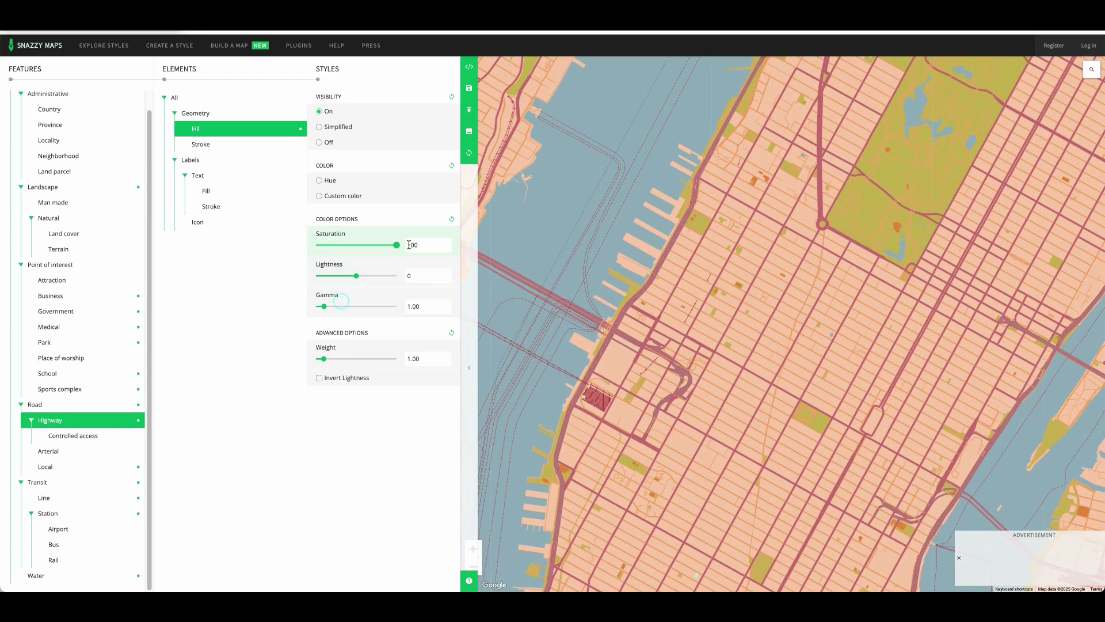
Step: Set the Highway fill's hue to ff005f and turn off the visibility of the Highway label text
click(330, 181)
click(344, 208)
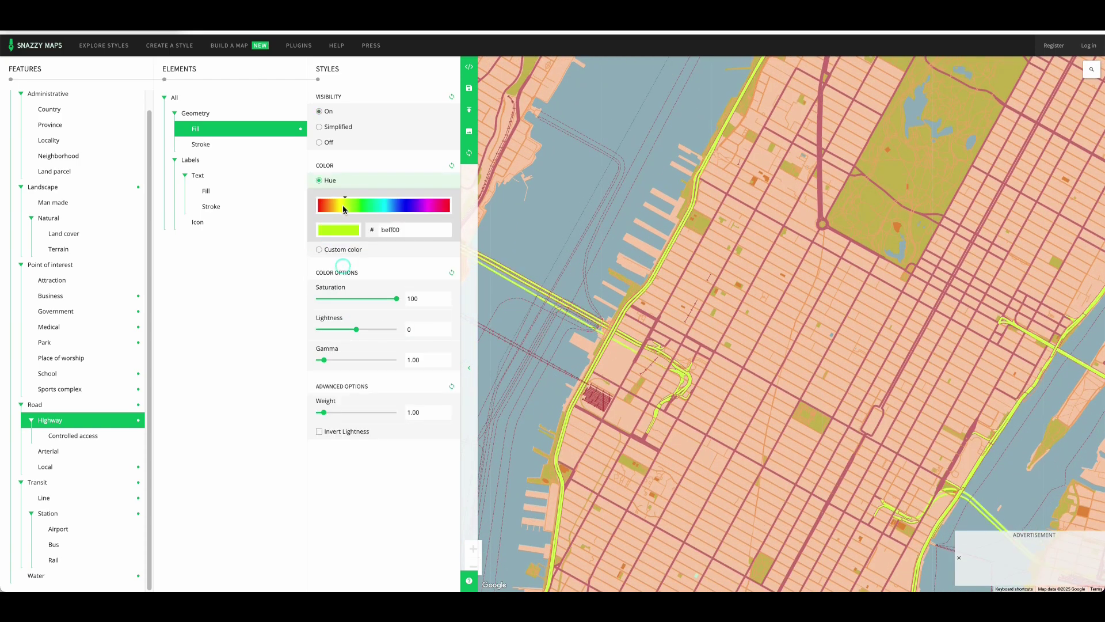
click(395, 209)
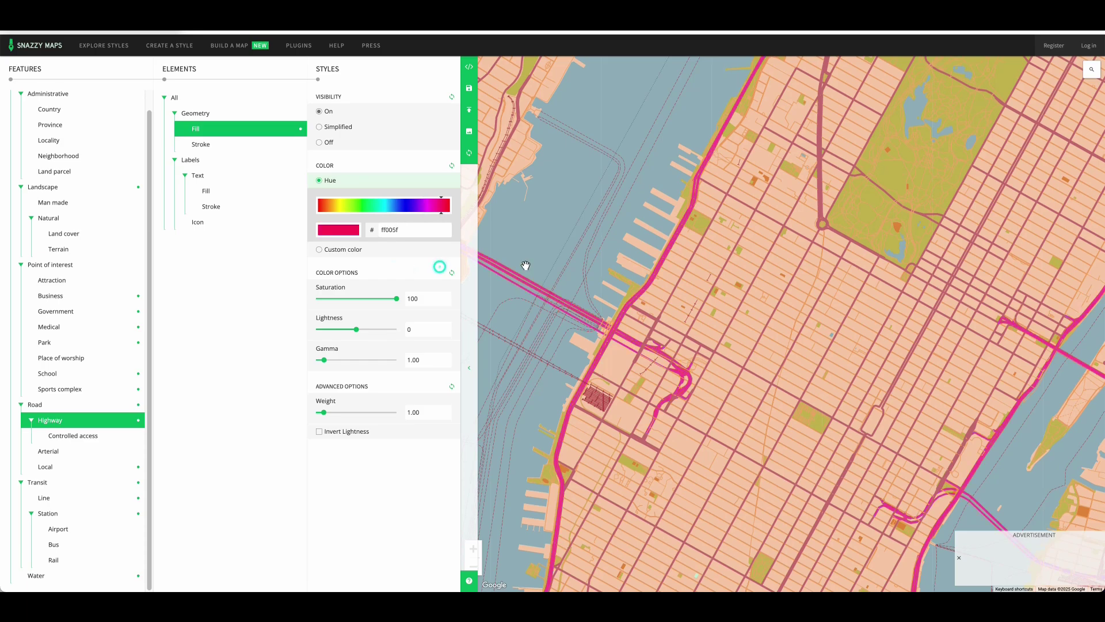
click(197, 175)
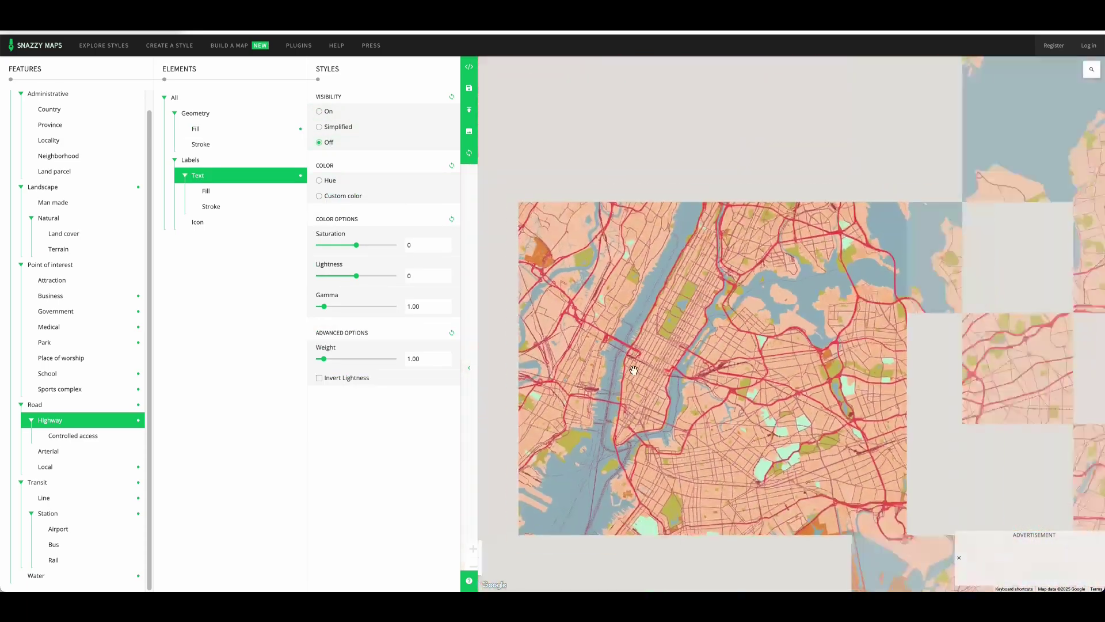
Step: Give the Water geometry fill the custom color 0034ff with a saturation of 47
click(36, 575)
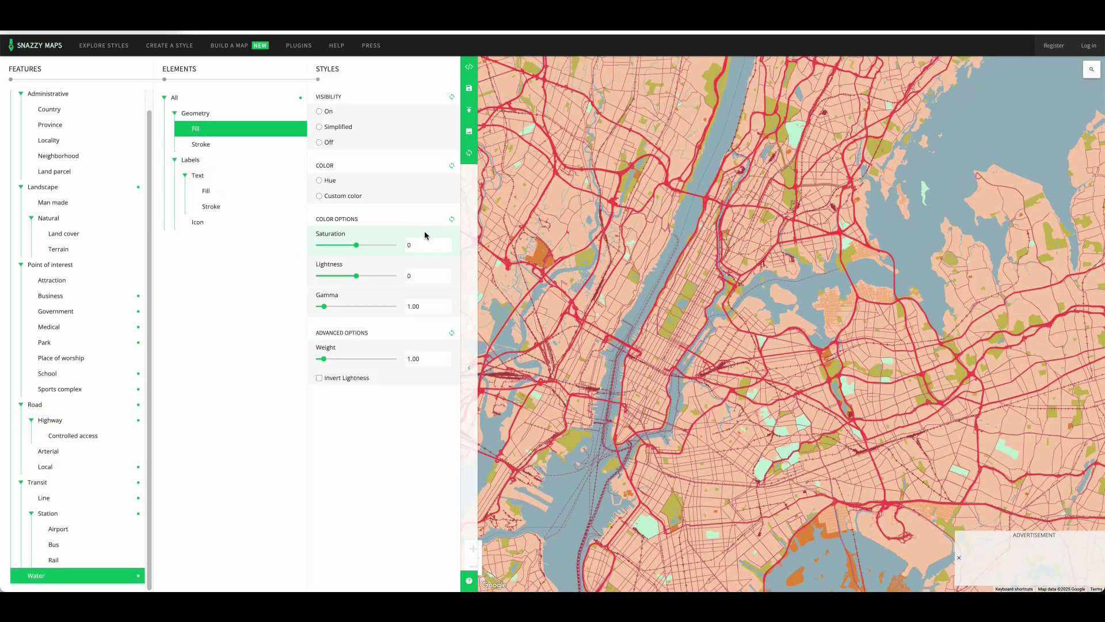
click(344, 196)
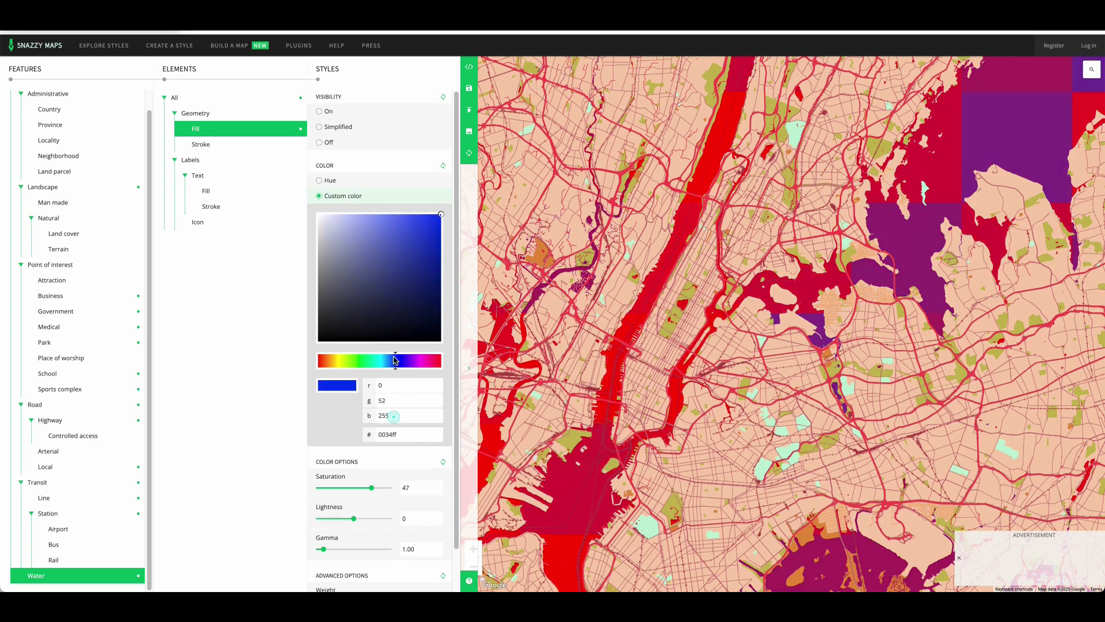
Step: Shift the Water geometry fill's custom color to a different hue and shade and check it on the map
click(378, 360)
mouse_move(365, 265)
mouse_down()
mouse_move(350, 203)
mouse_move(325, 219)
mouse_move(447, 347)
mouse_up()
scroll(650, 372, up, 5)
mouse_move(401, 304)
mouse_down()
mouse_move(401, 244)
mouse_move(421, 255)
mouse_up()
scroll(646, 395, down, 5)
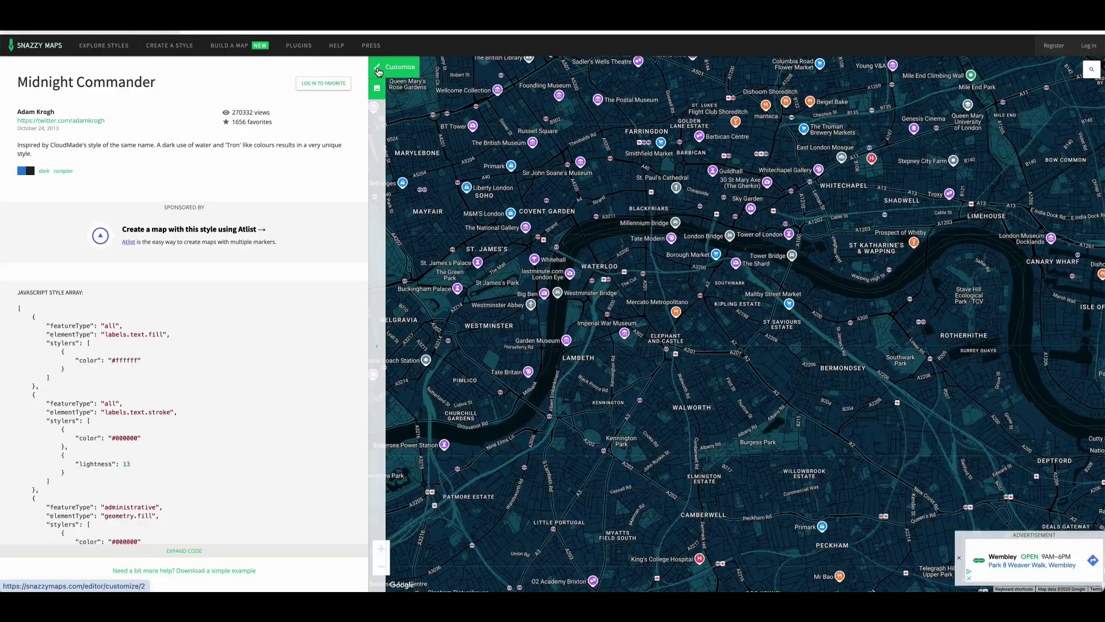
Step: Open the Midnight Commander style for customizing and turn off the visibility of the Administrative label text
click(378, 71)
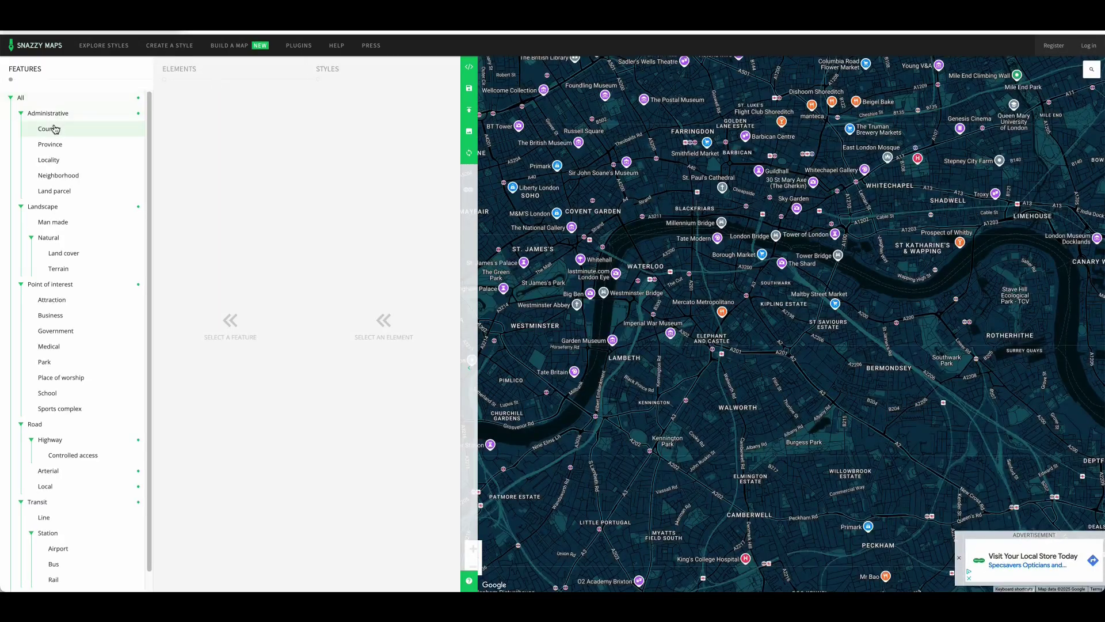
click(55, 115)
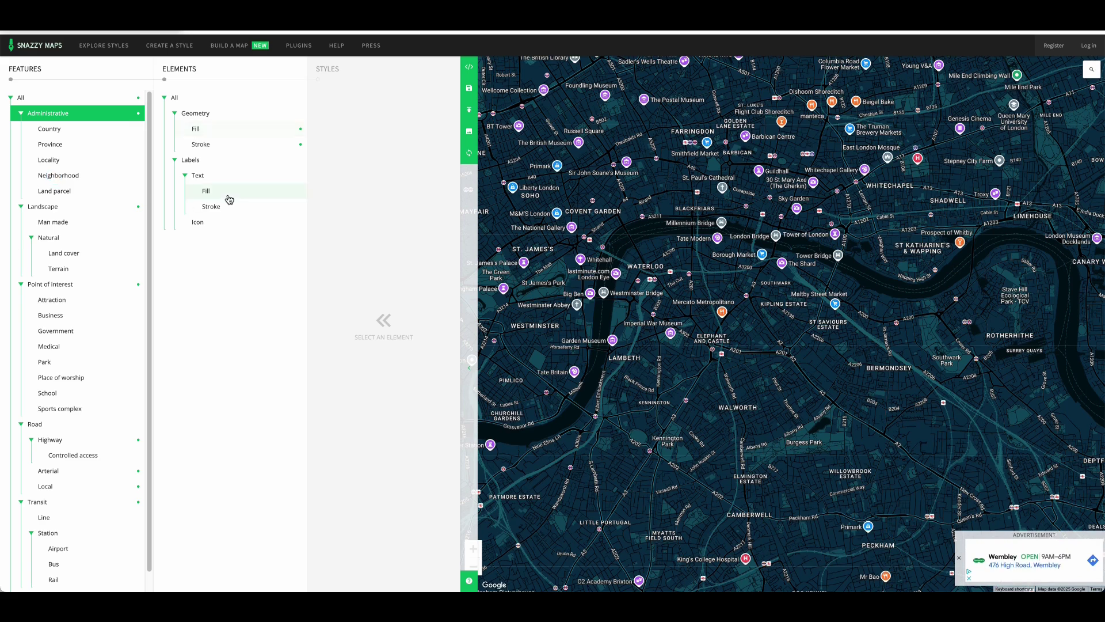
click(225, 175)
click(337, 143)
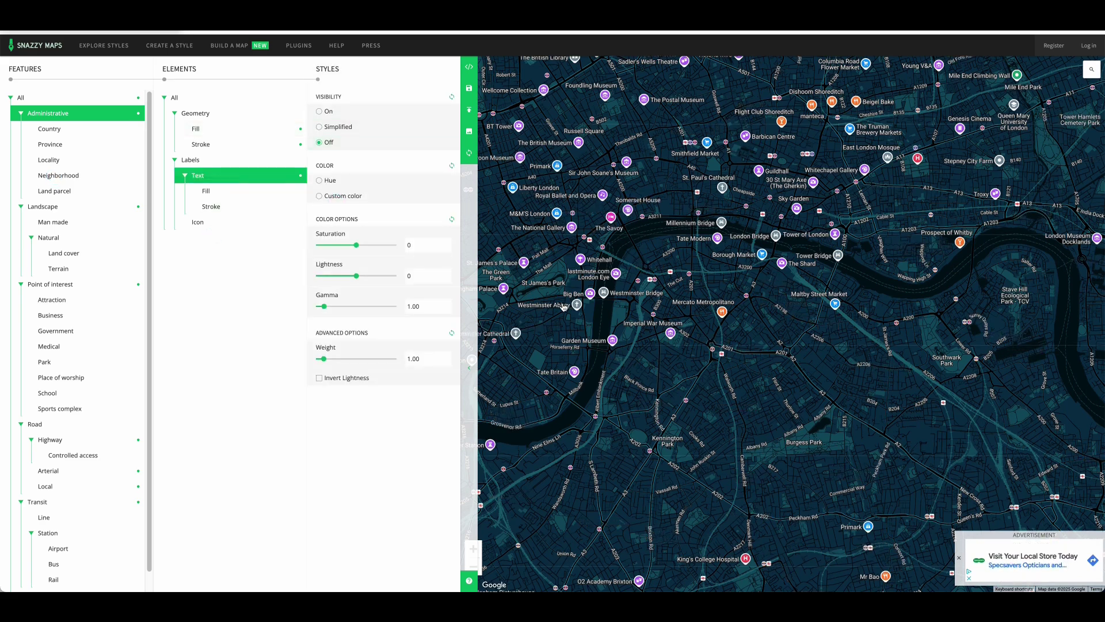
Step: Turn off the visibility of the Point of interest labels
click(67, 206)
click(199, 174)
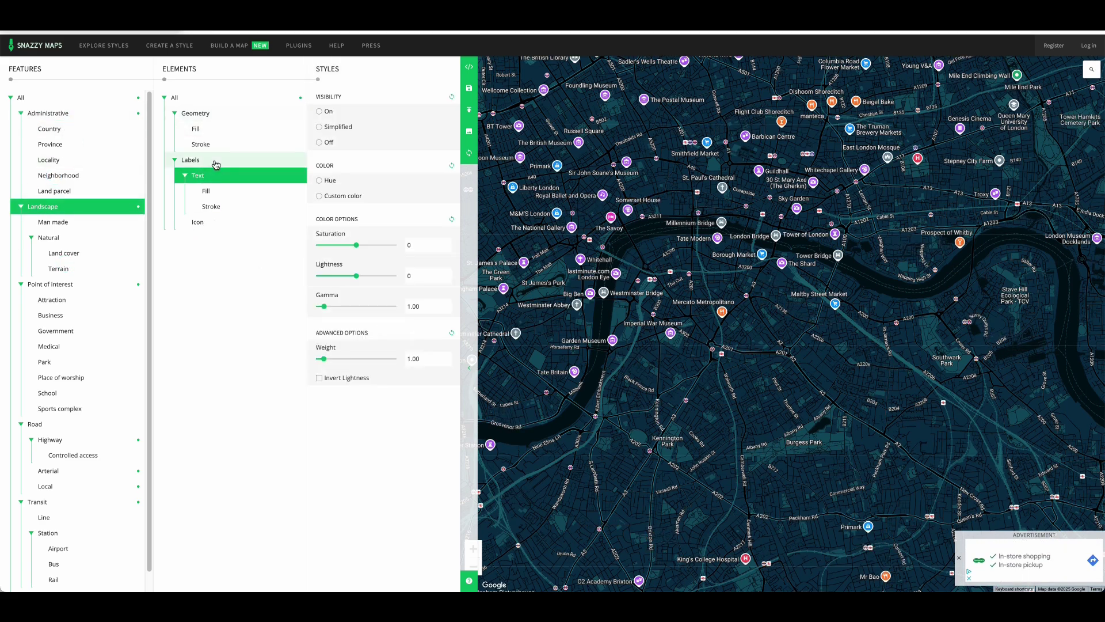
click(94, 283)
click(259, 160)
click(329, 144)
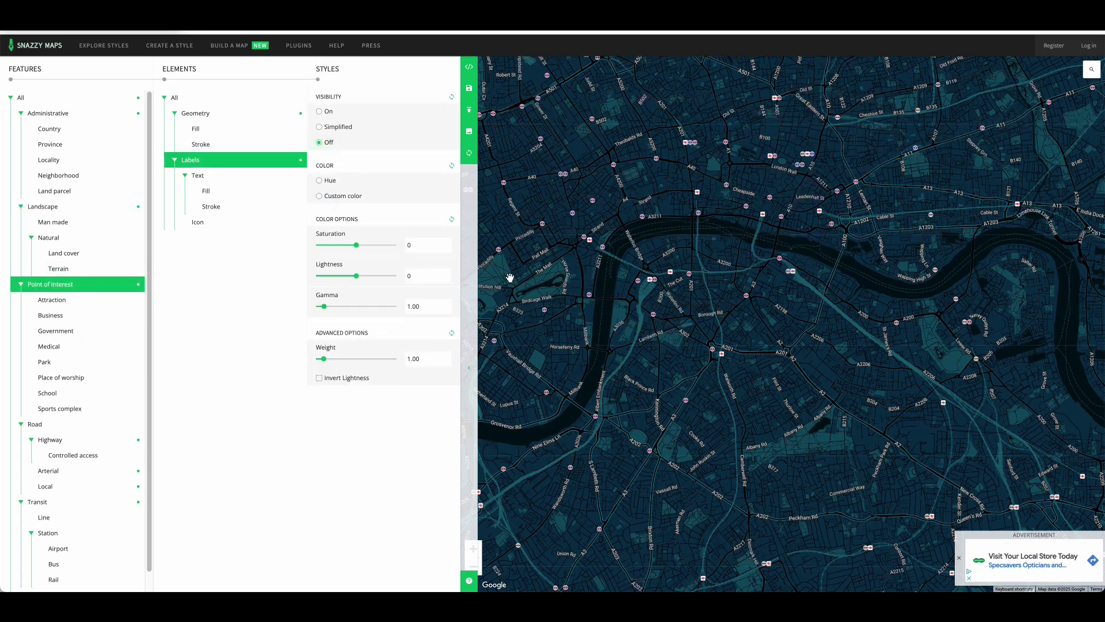
Step: Turn off the visibility of the Road labels and the Transit labels
click(34, 423)
click(230, 160)
click(319, 143)
scroll(23, 471, down, 1)
click(41, 483)
click(242, 160)
Step: Examine the label-free dark map of London at regional and street level
scroll(602, 291, down, 5)
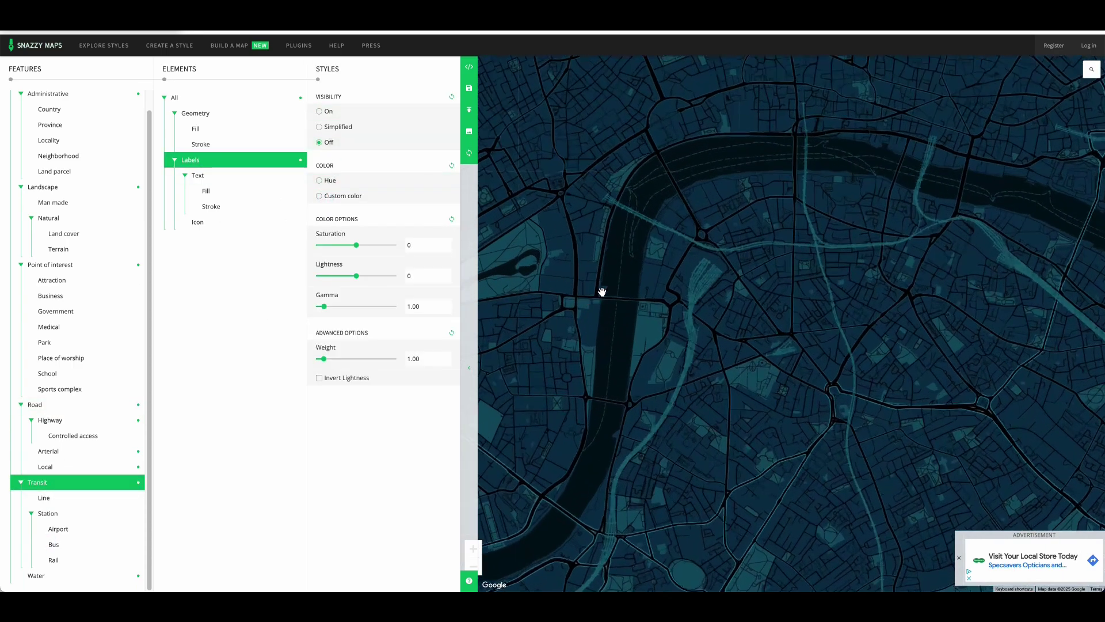
scroll(743, 270, up, 5)
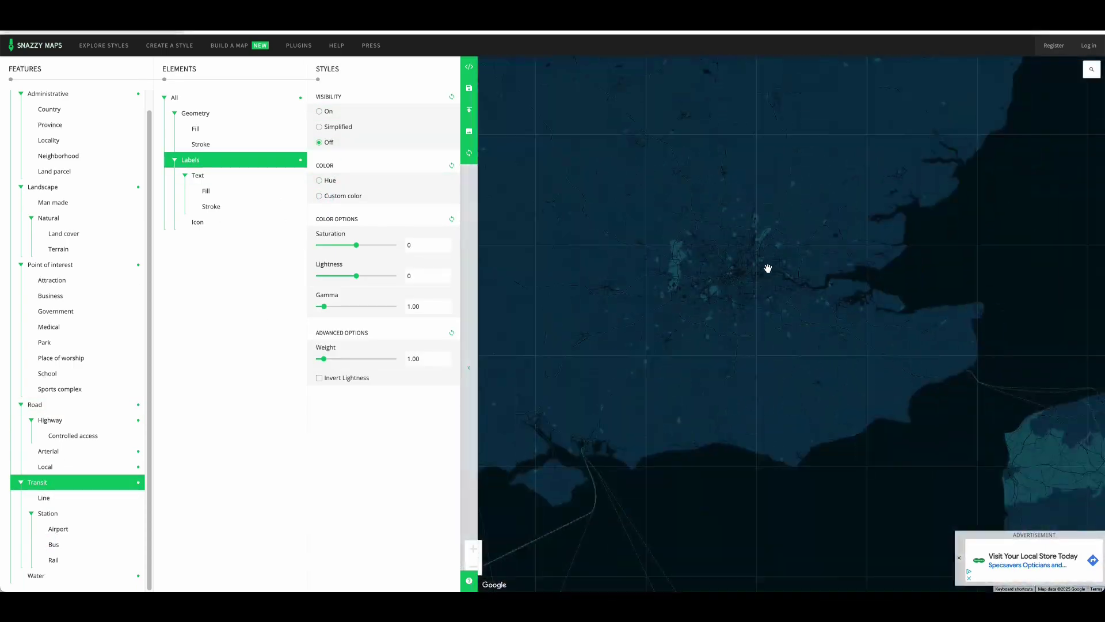
scroll(743, 439, up, 4)
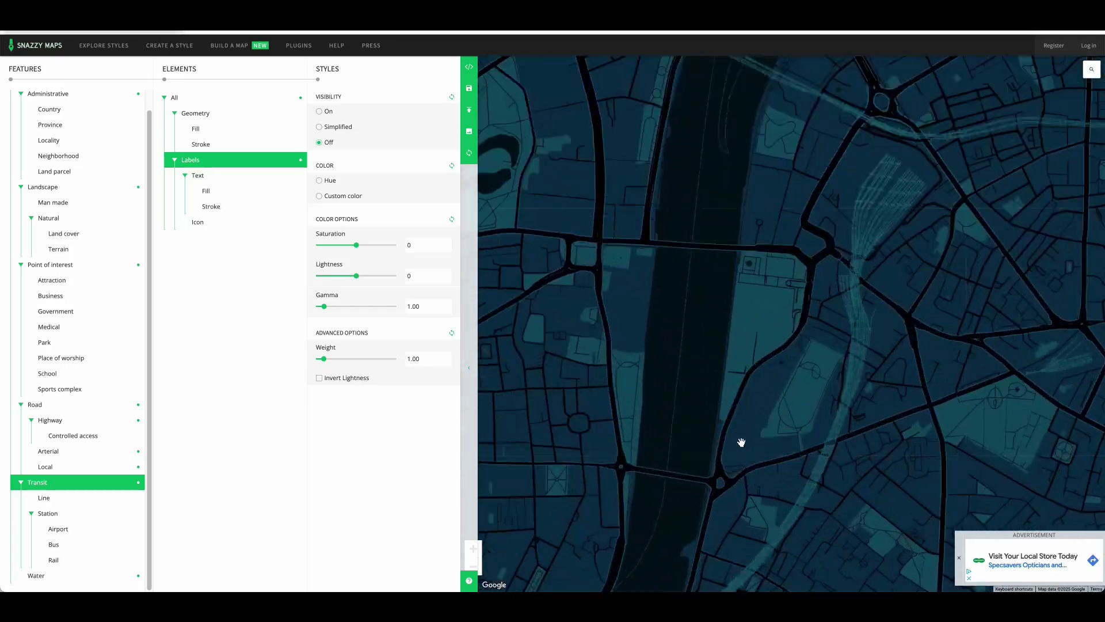
scroll(935, 301, down, 4)
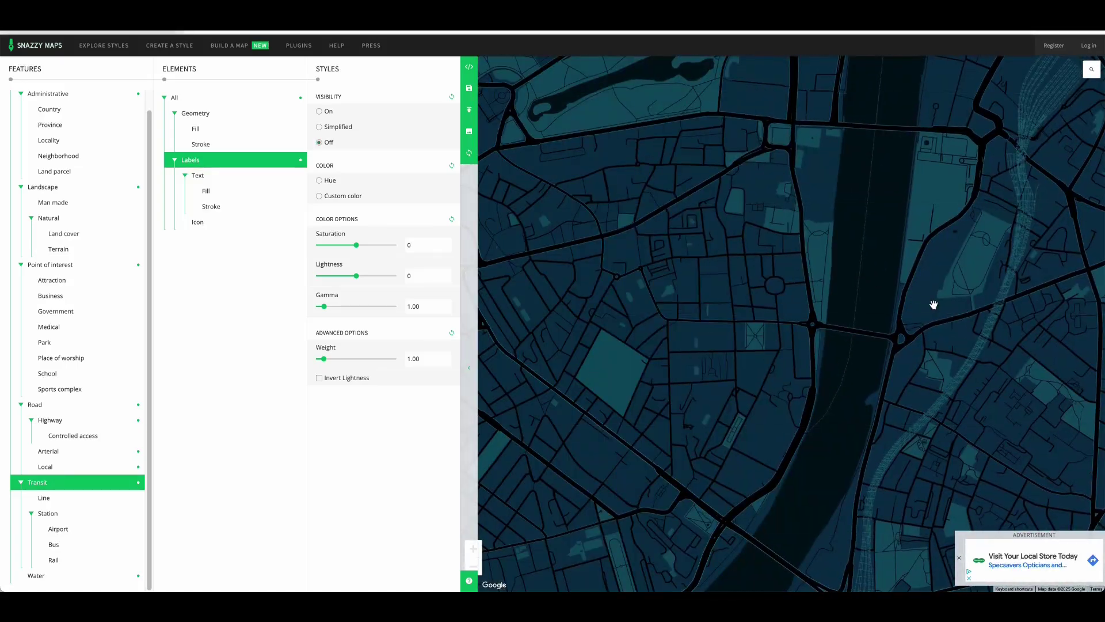
drag(849, 475, 814, 505)
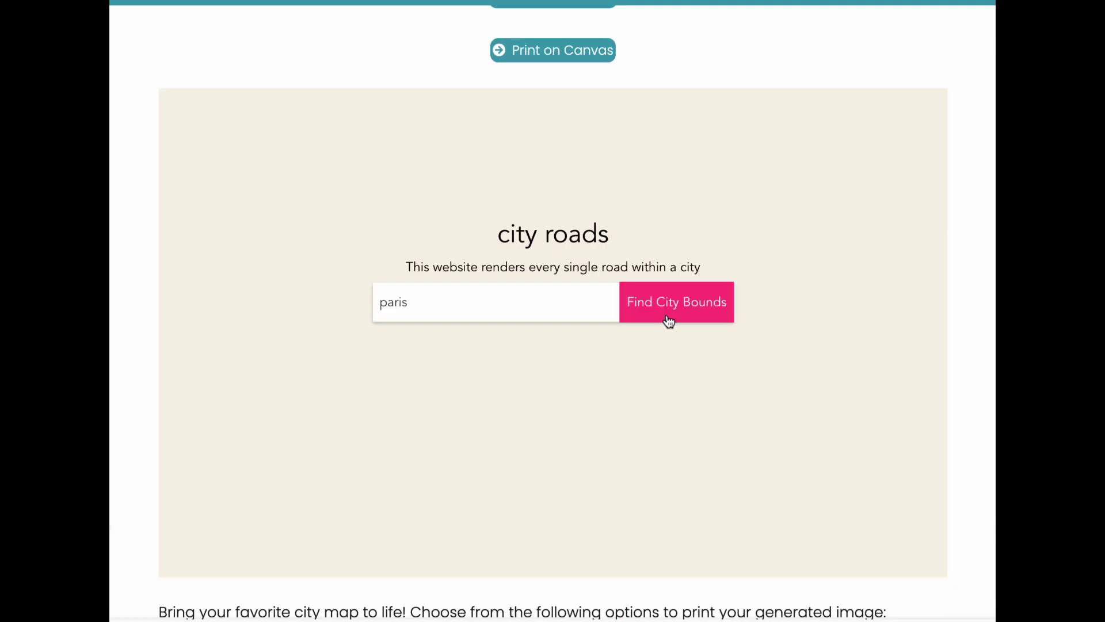
Step: Switch to City Roads, search for paris, and render the roads of Paris to inspect the map up close
click(668, 320)
click(581, 194)
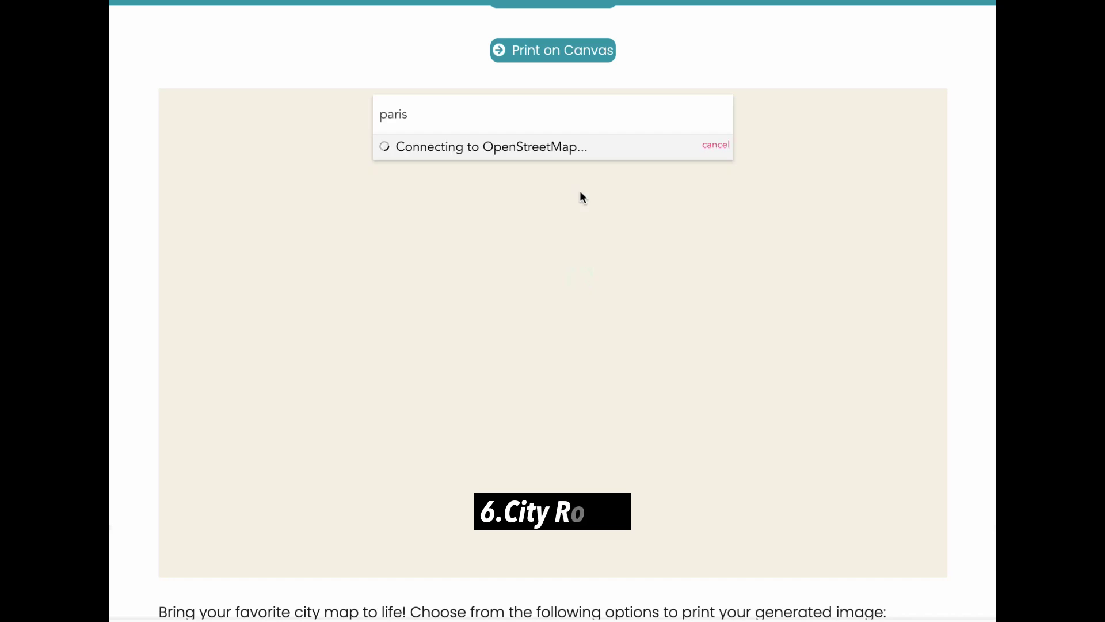
scroll(554, 295, up, 10)
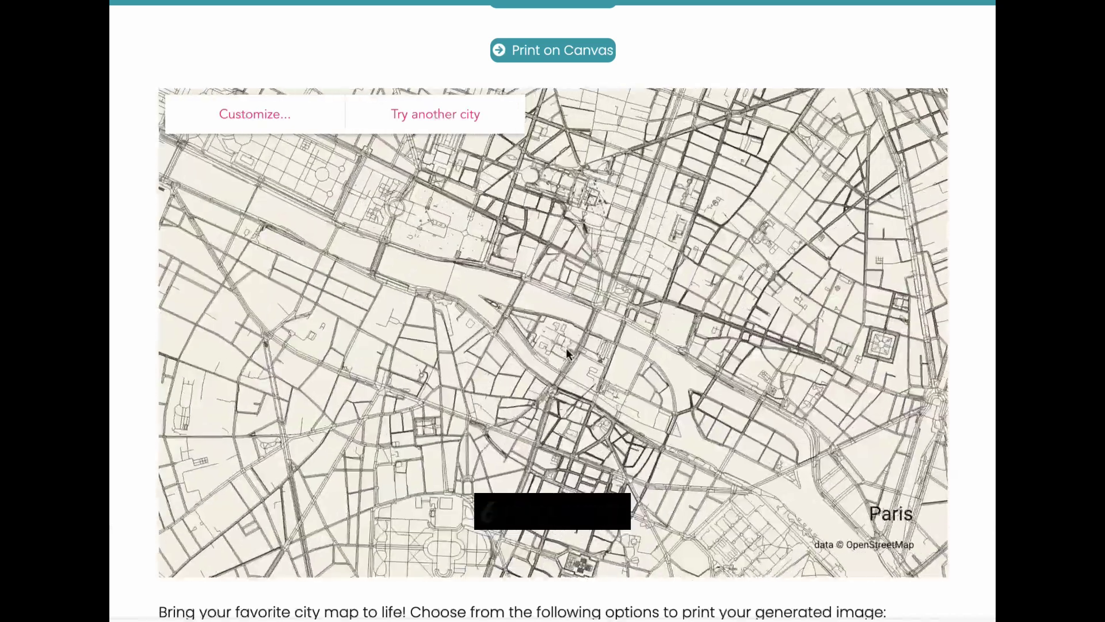
scroll(566, 348, up, 5)
drag(566, 348, 367, 341)
scroll(417, 271, down, 10)
Step: Set the Paris map's background color to black and give the road lines a brighter custom color
click(271, 121)
click(369, 191)
click(313, 190)
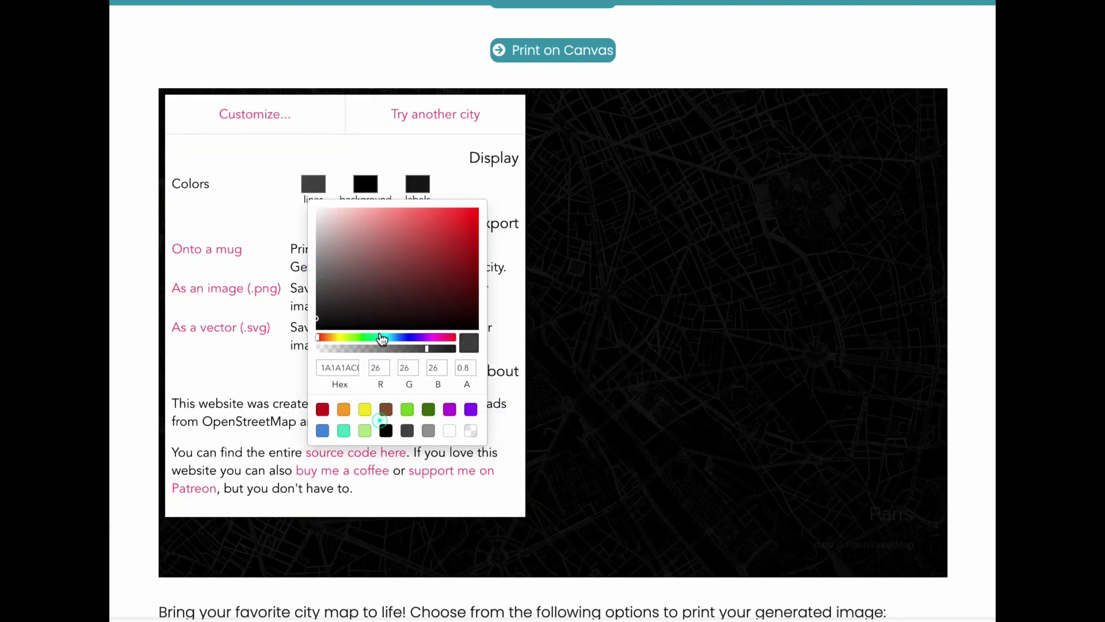
drag(404, 254, 446, 214)
drag(376, 338, 412, 185)
click(629, 303)
Step: Adjust the hue of the road lines to teal and inspect the recolored map of central Paris
click(313, 184)
click(392, 337)
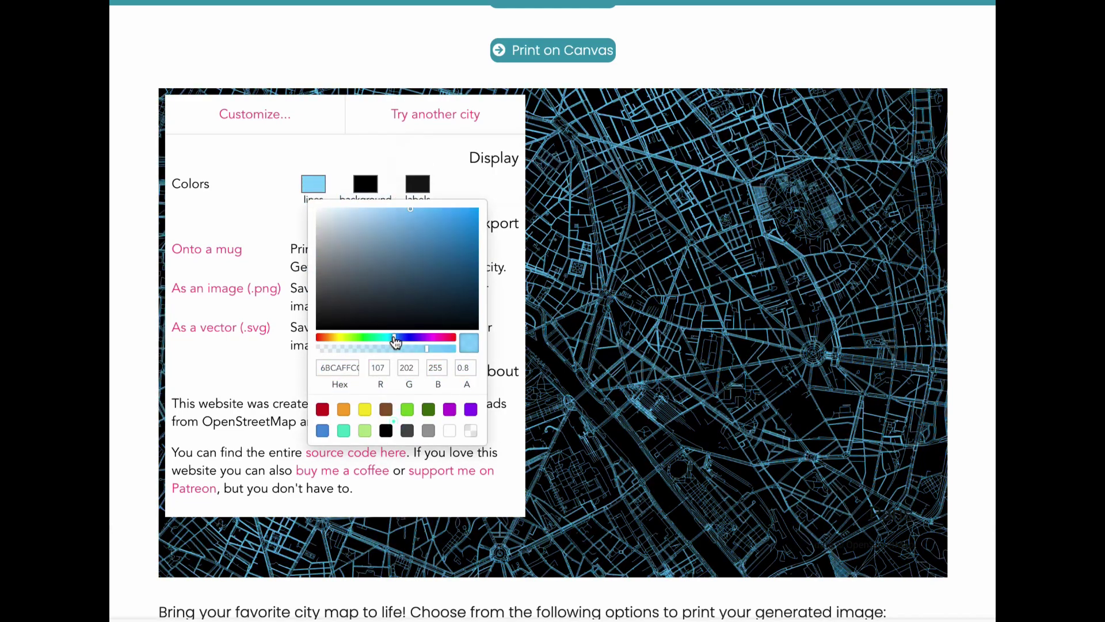
click(279, 118)
scroll(408, 313, up, 5)
drag(408, 313, 471, 393)
scroll(471, 393, down, 2)
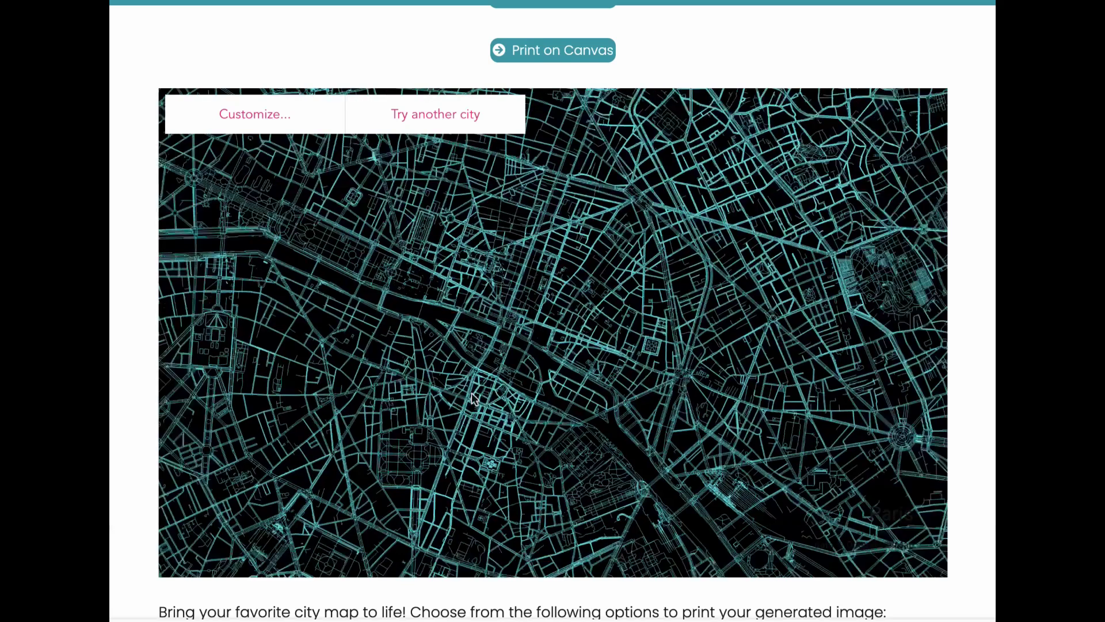
click(281, 113)
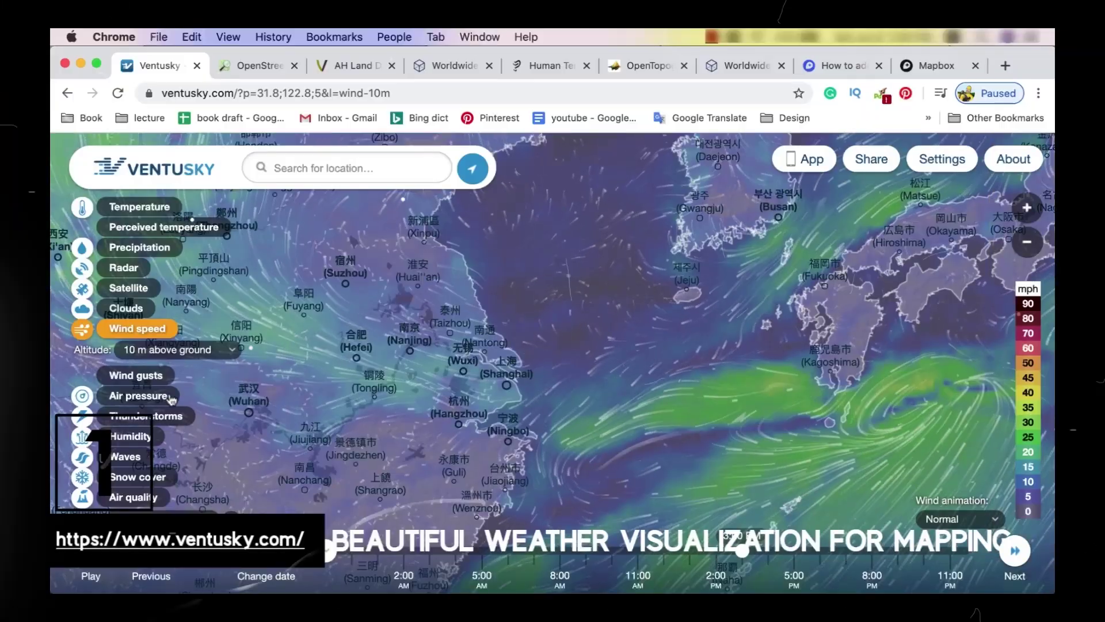
Step: Switch to Ventusky to show the Air pressure layer, and to OpenStreetMap to view the Long Beach waterfront closer
click(169, 397)
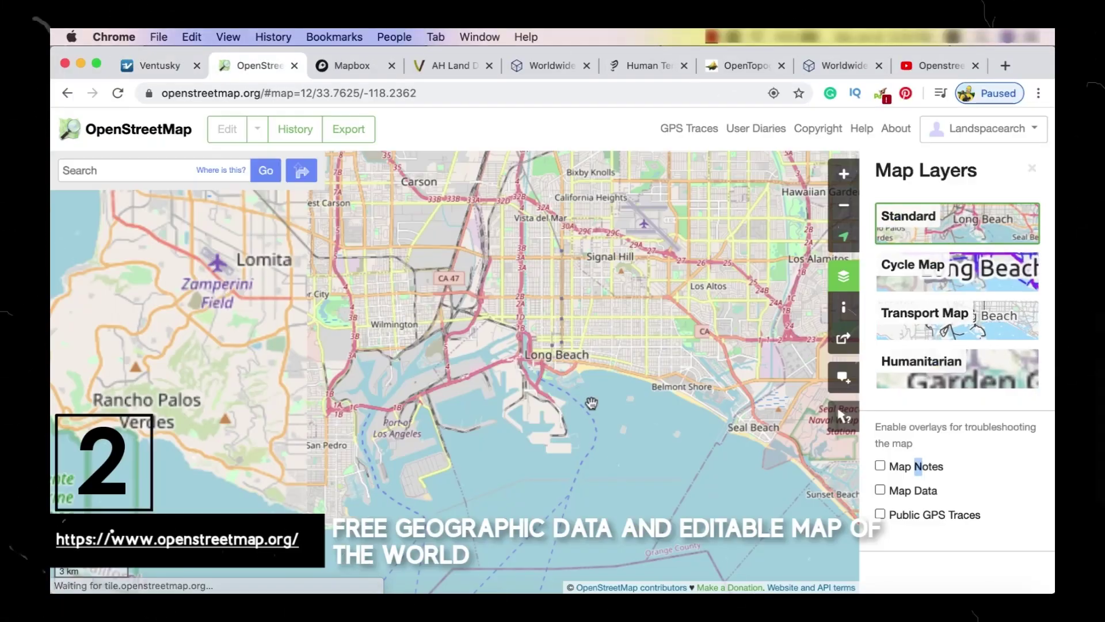
scroll(596, 384, up, 1)
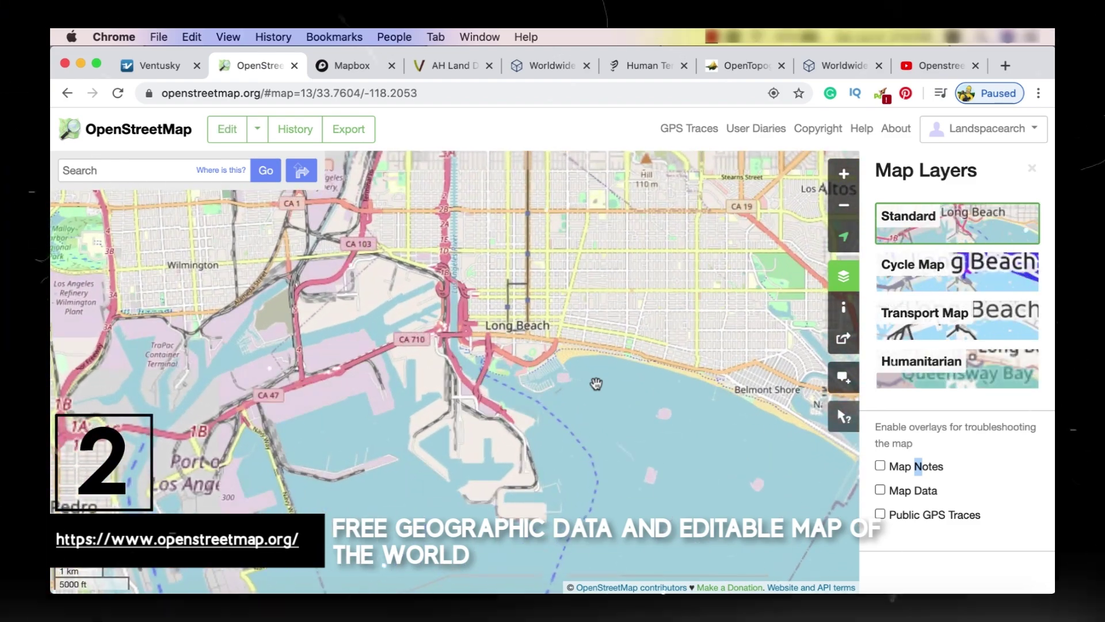
scroll(591, 333, up, 1)
Step: Switch to Mapbox and edit the first Land & water color of the Navigation style
click(424, 435)
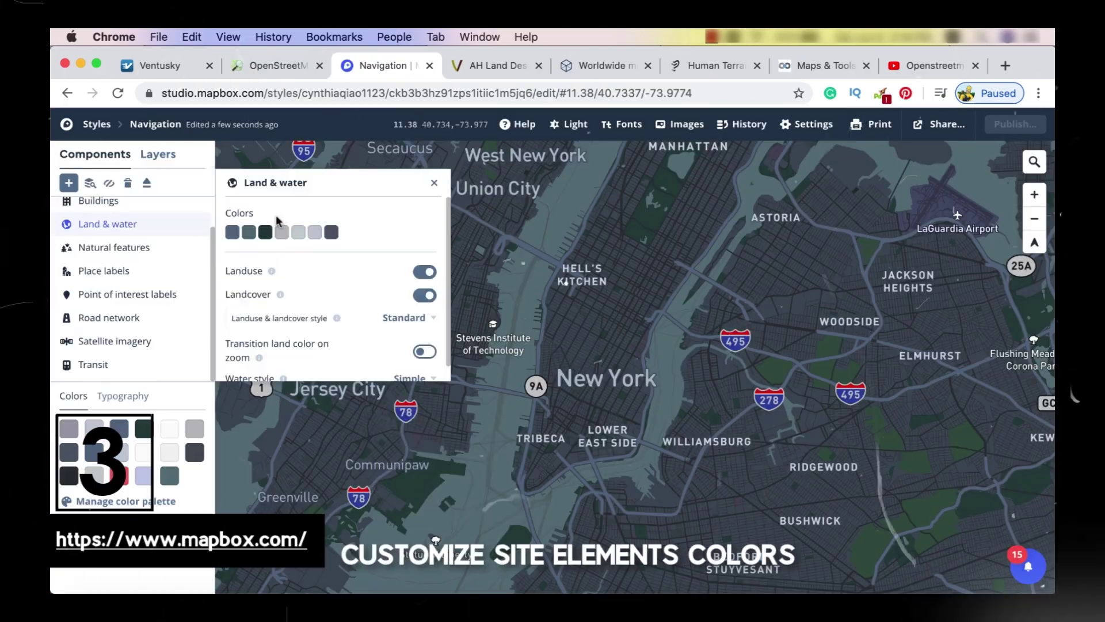
click(234, 235)
click(303, 476)
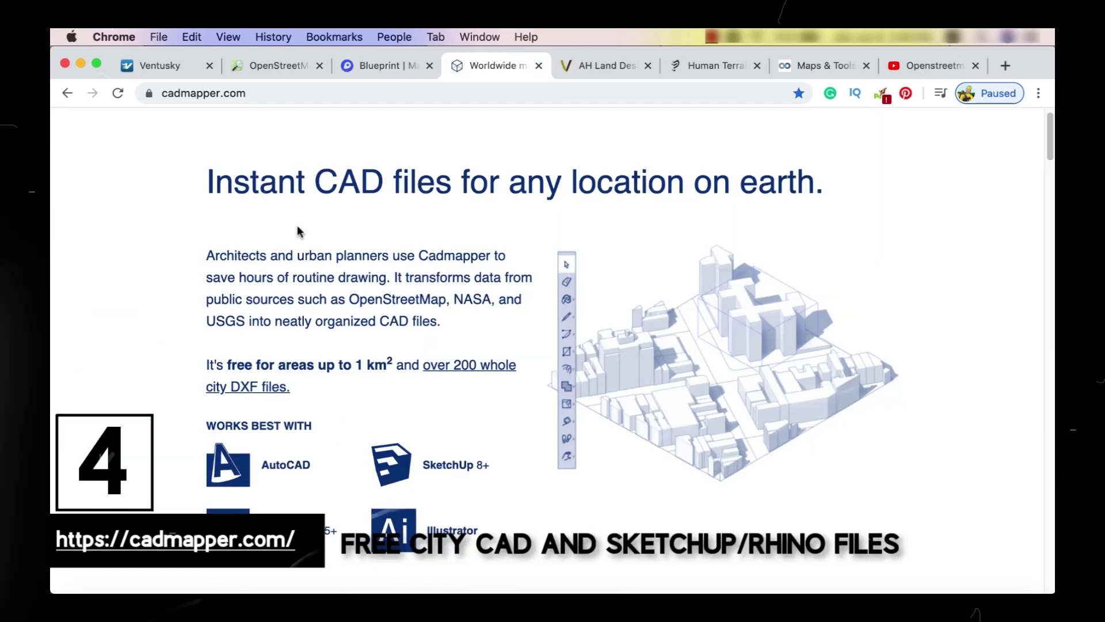
Step: Switch to Cadmapper and look through the home page's supported programs and service description
scroll(297, 230, down, 2)
scroll(708, 291, down, 10)
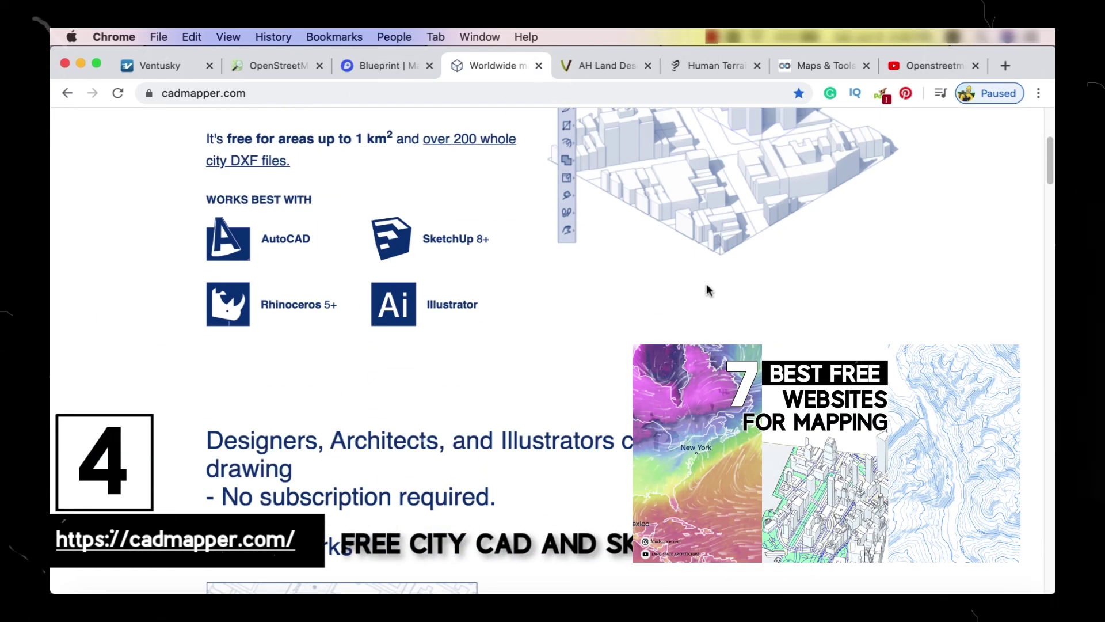